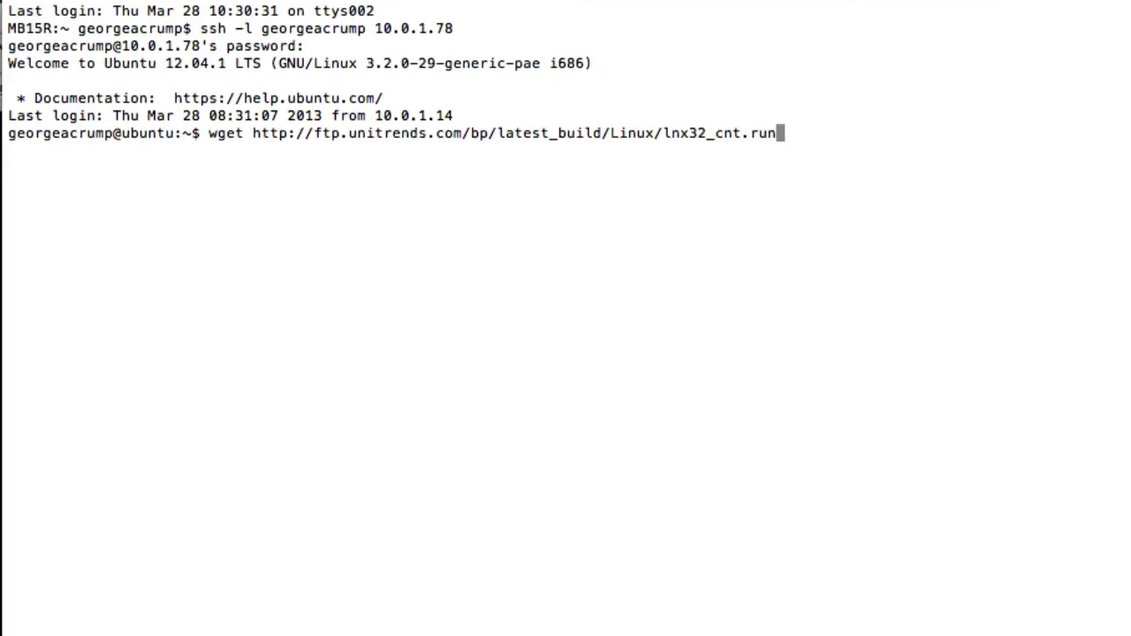
Download the agent installer lnx32_cnt.run with wget and make it executable with chmod +x.
text(/)
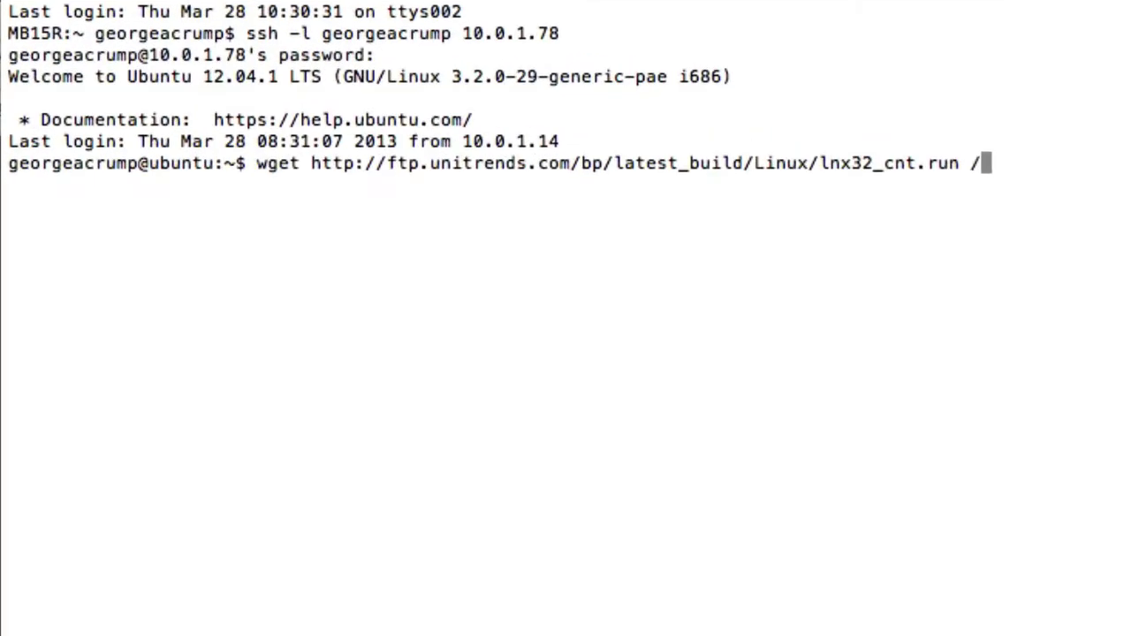
text(temp)
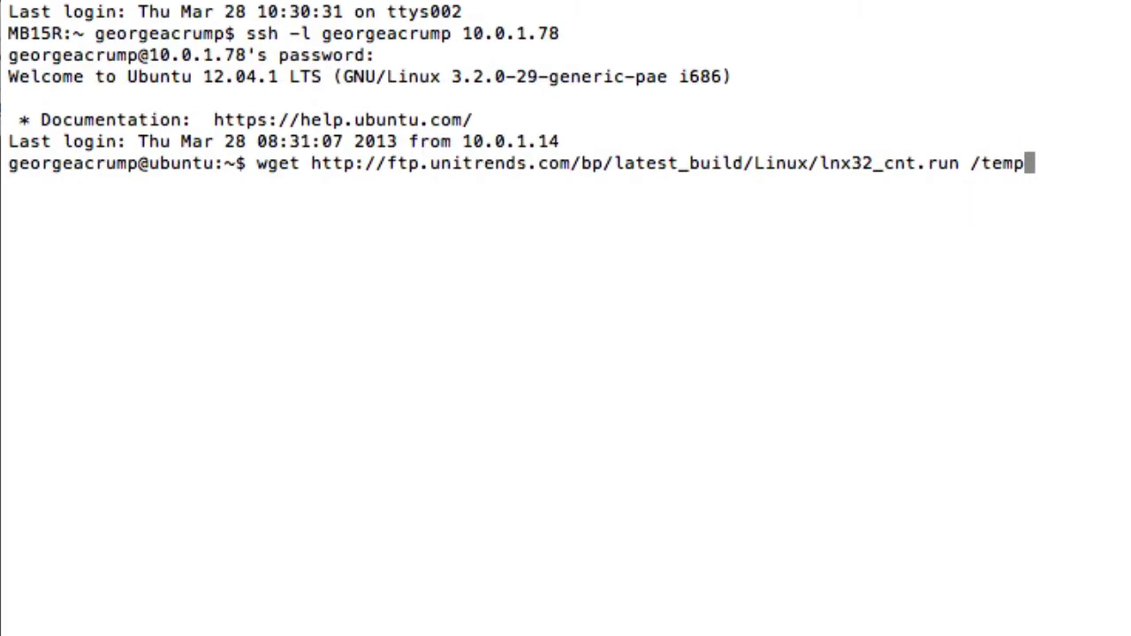
key(Return)
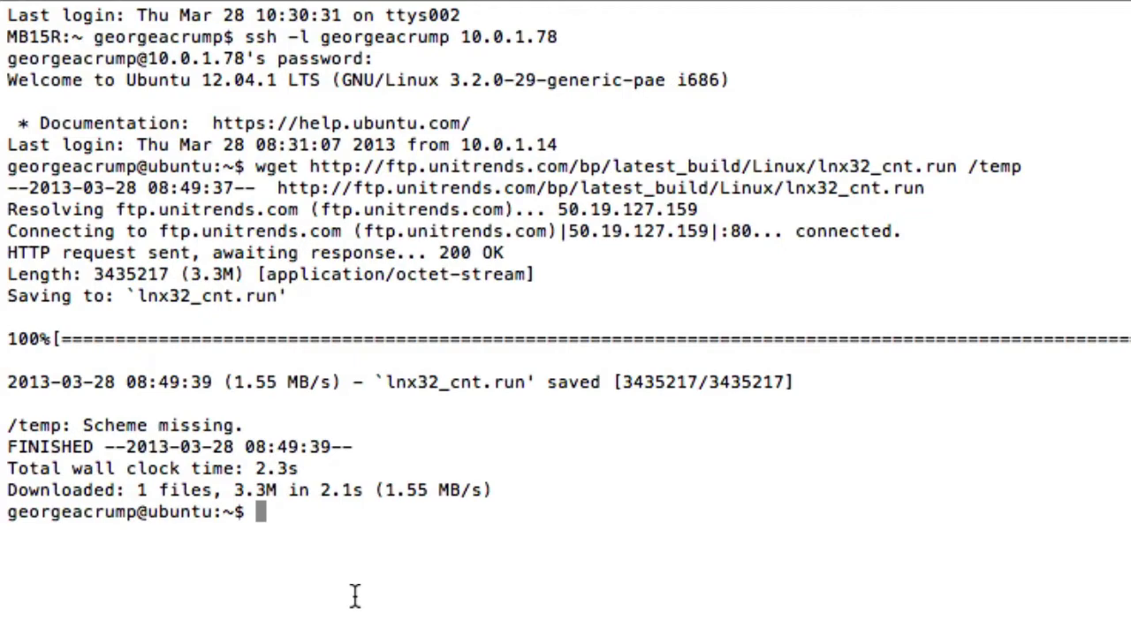
text(chmod +x lnx32_cnt.run)
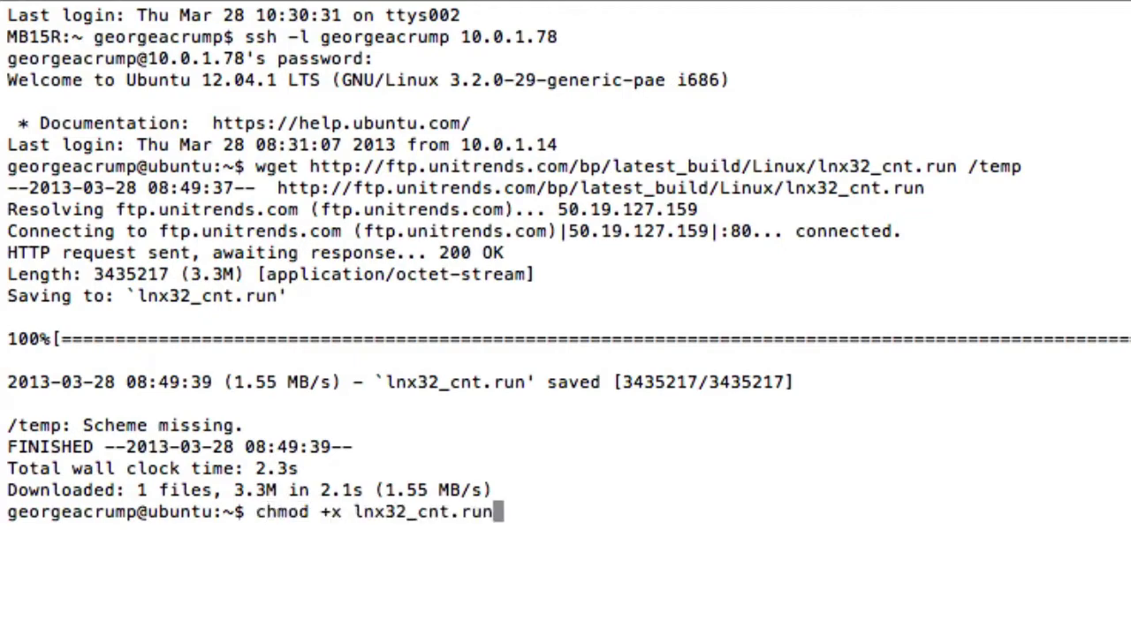
key(Return)
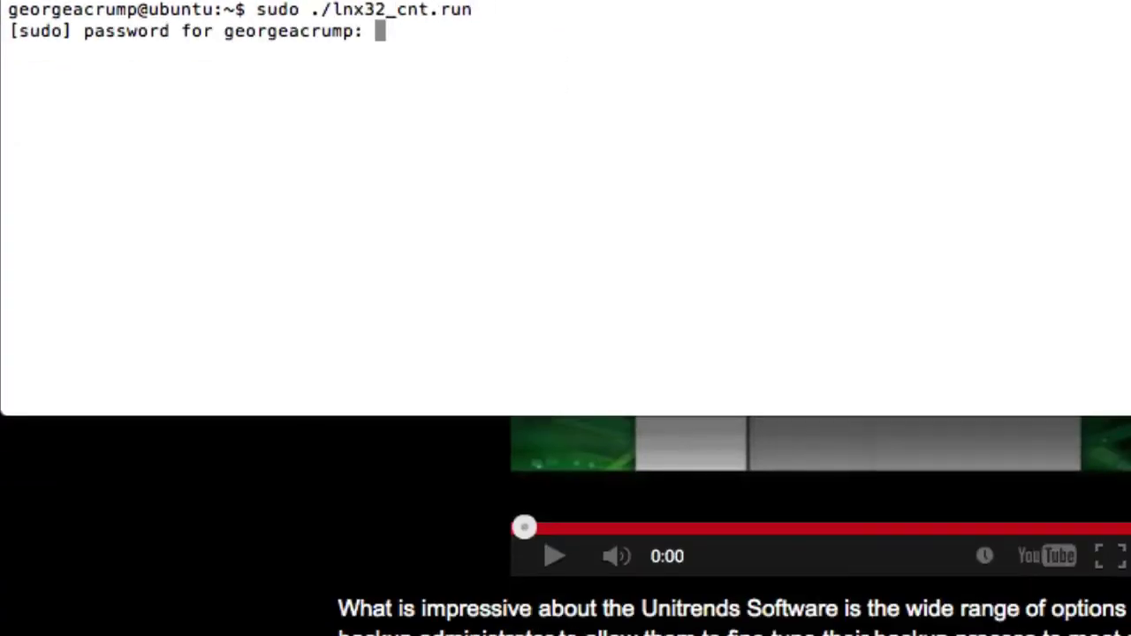
Submit the sudo password to run lnx32_cnt.run as root, which reports xinetd is required.
key(Return)
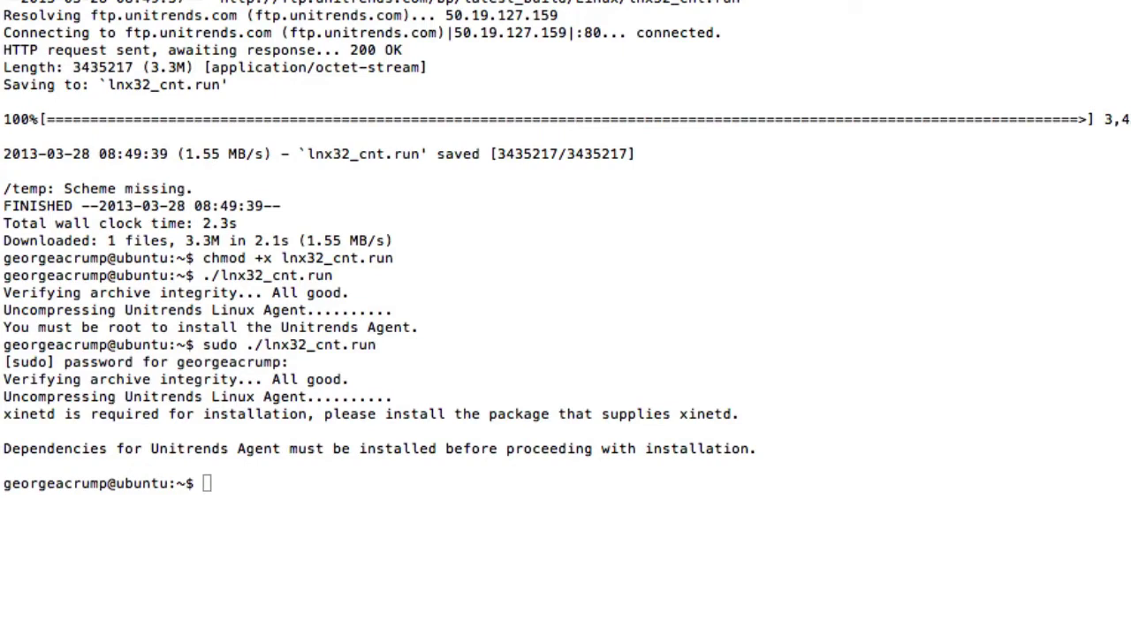
Install the xinetd package with sudo apt-get, confirming with y.
text(sudo apt-get install xinetd)
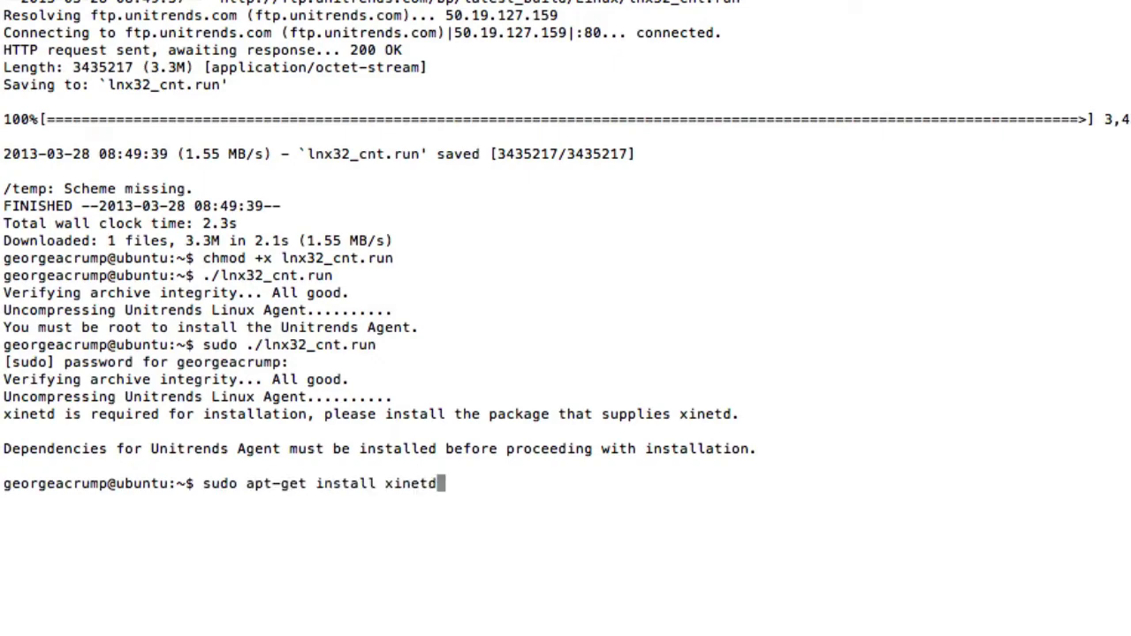
key(Return)
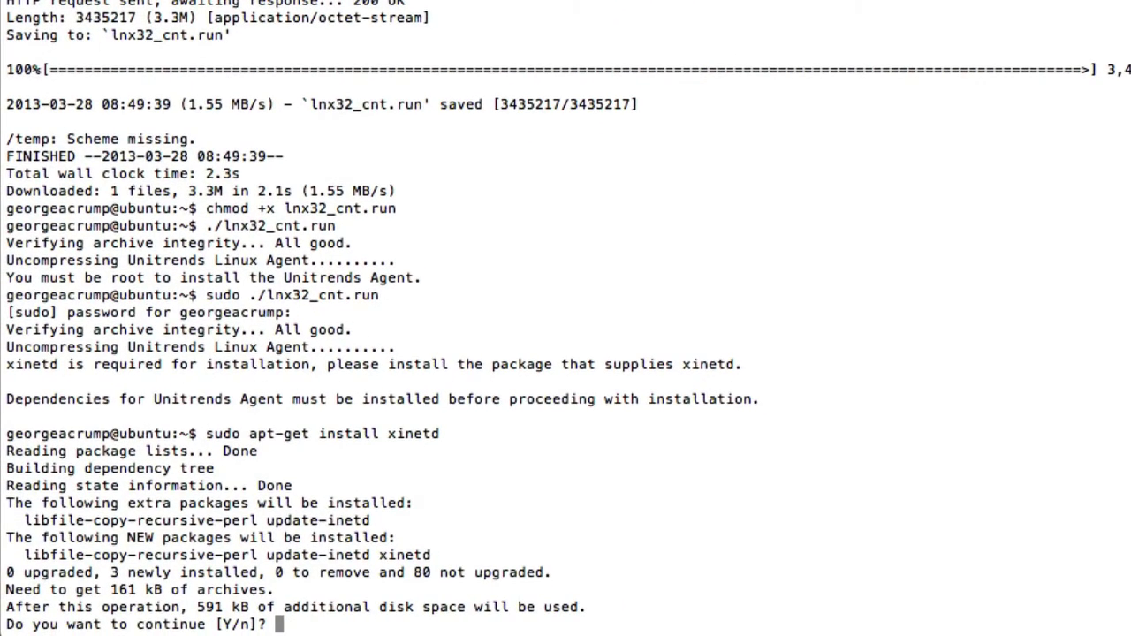
text(y)
key(Return)
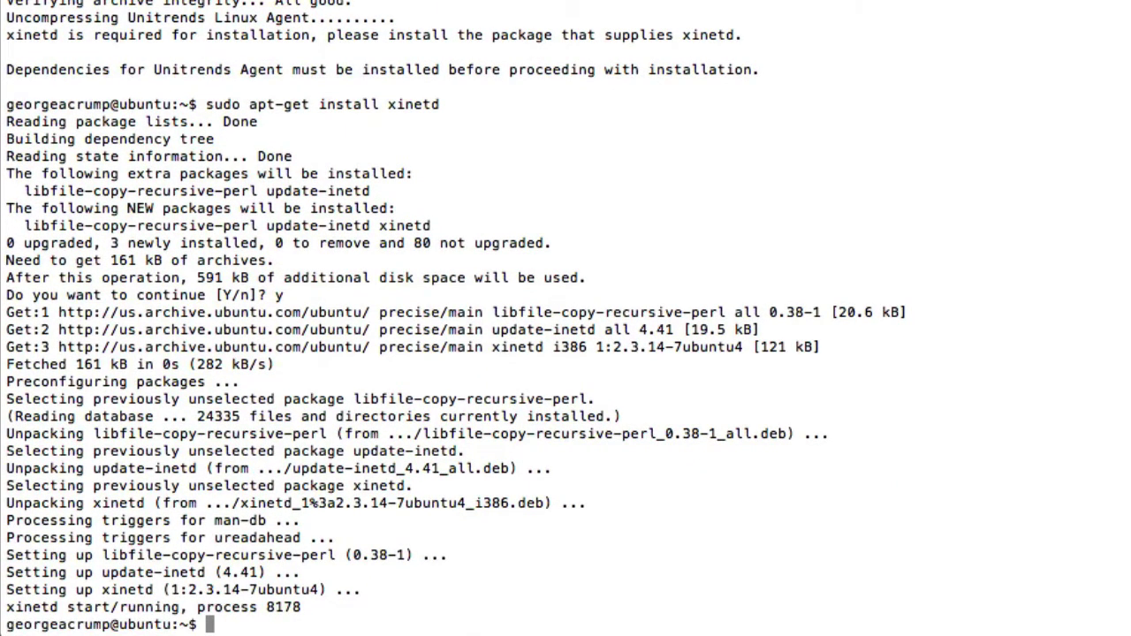
Try installing ia32-libs (no candidate), then install apt-file with sudo and confirm.
text(sudo apt-get install ia32-libs)
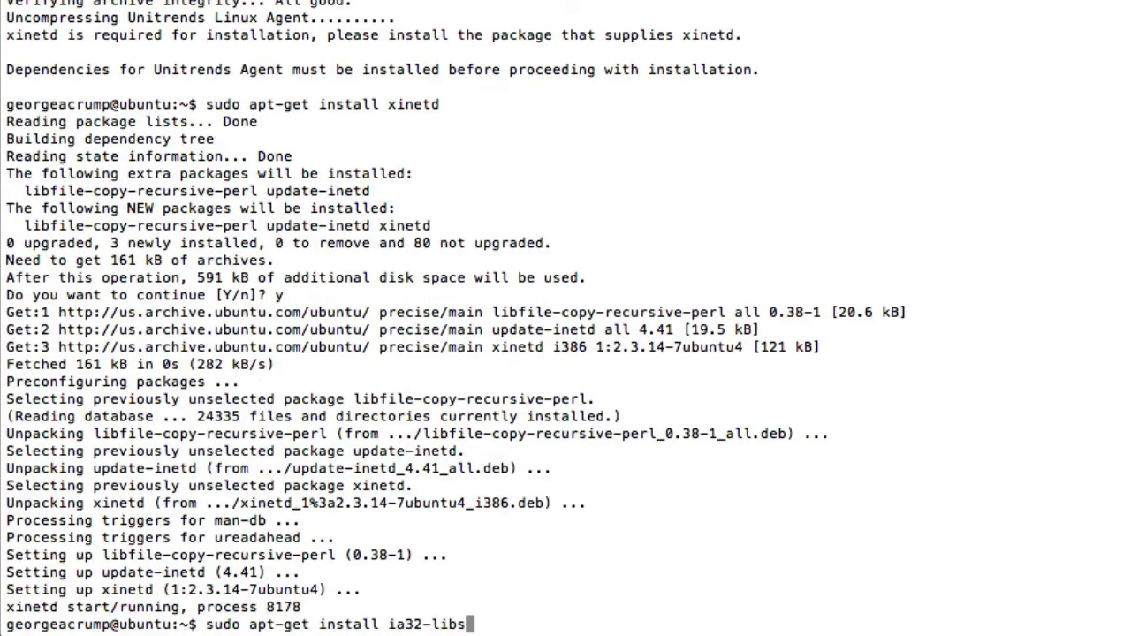
key(Return)
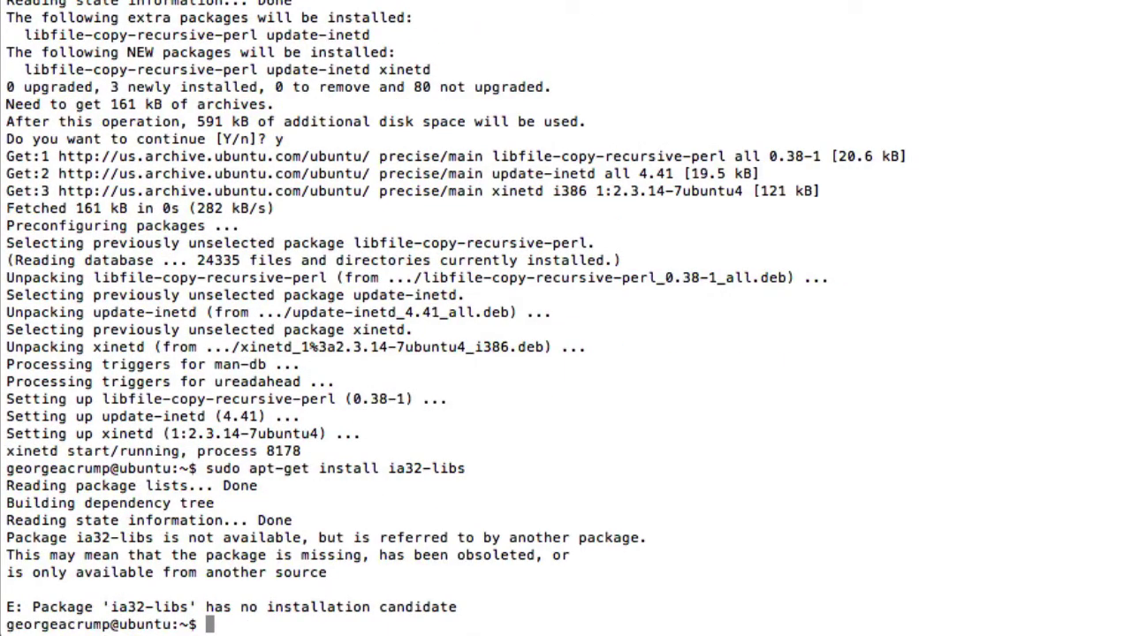
text(apt-get install apt-file)
key(Return)
text(sudo apt-get install apt-file)
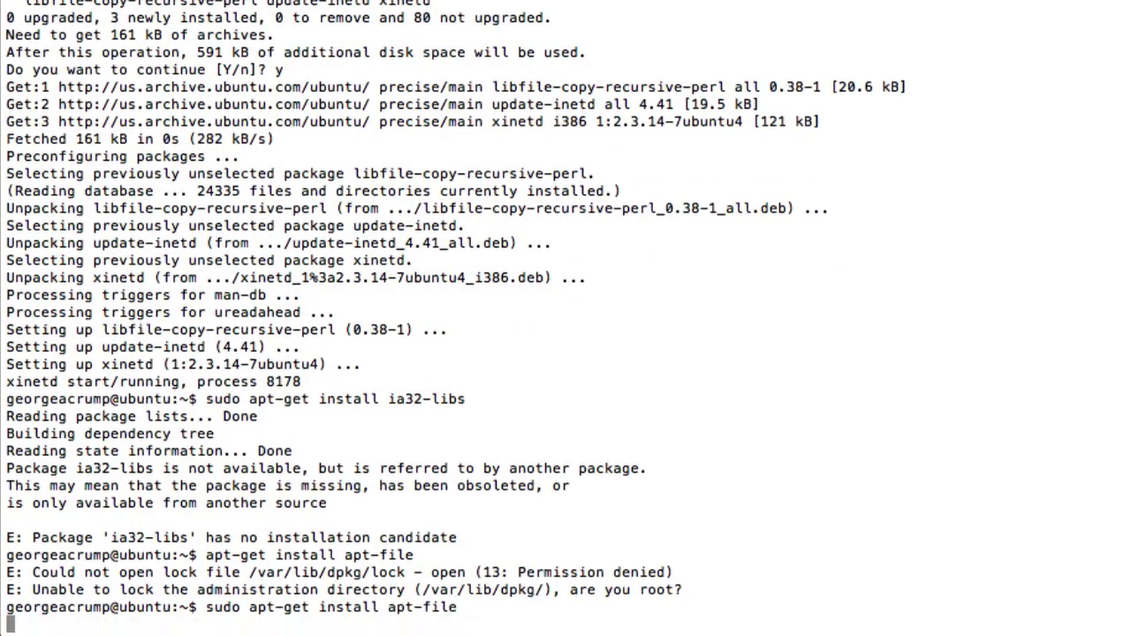
key(Return)
text(y)
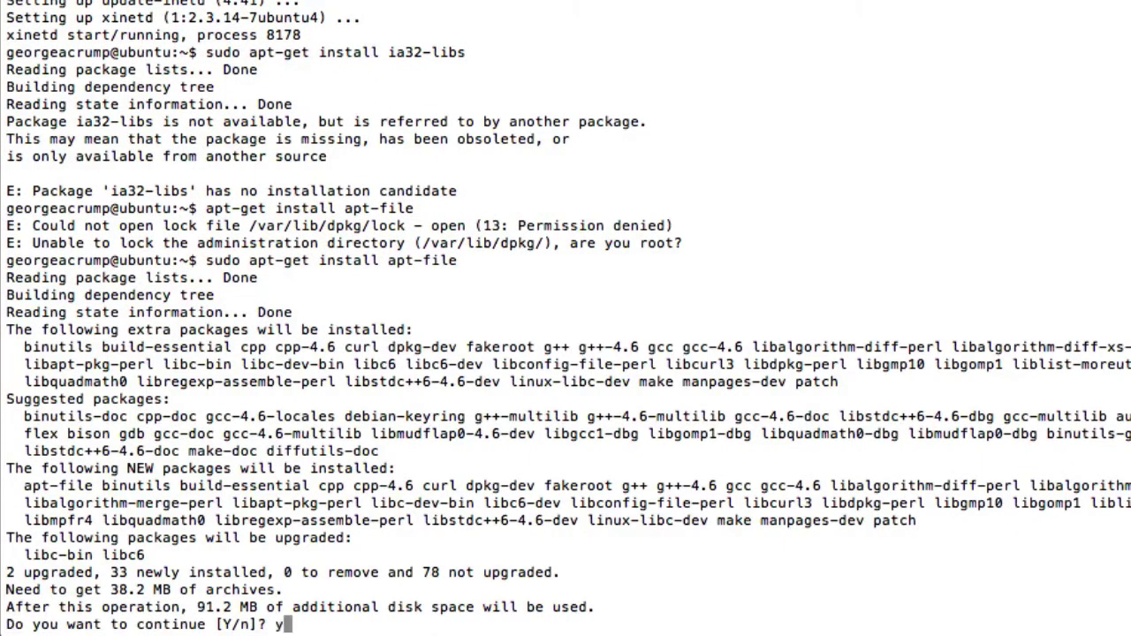
key(Return)
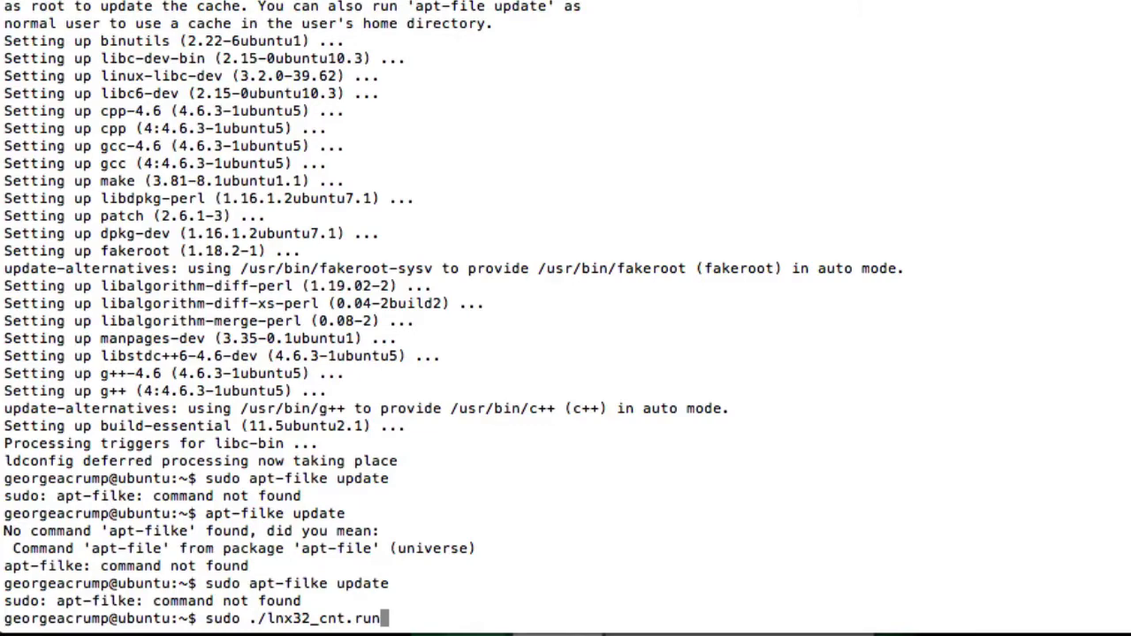
Run the agent setup as root, accept the license, and register with Recovery-813 with no firewall.
key(Return)
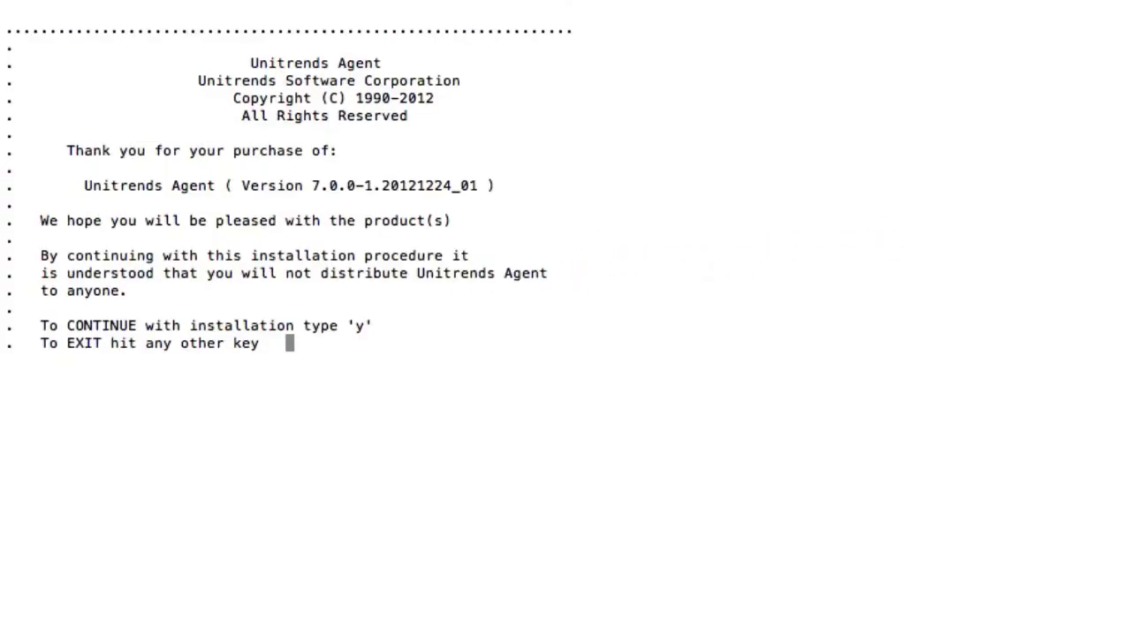
text(y)
key(Return)
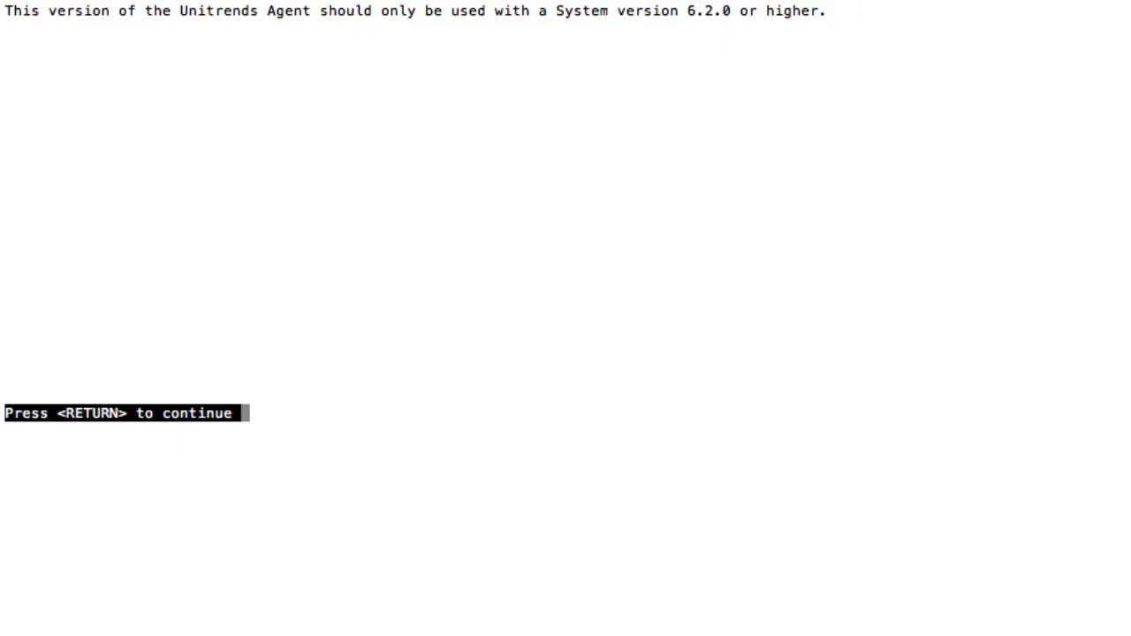
key(Return)
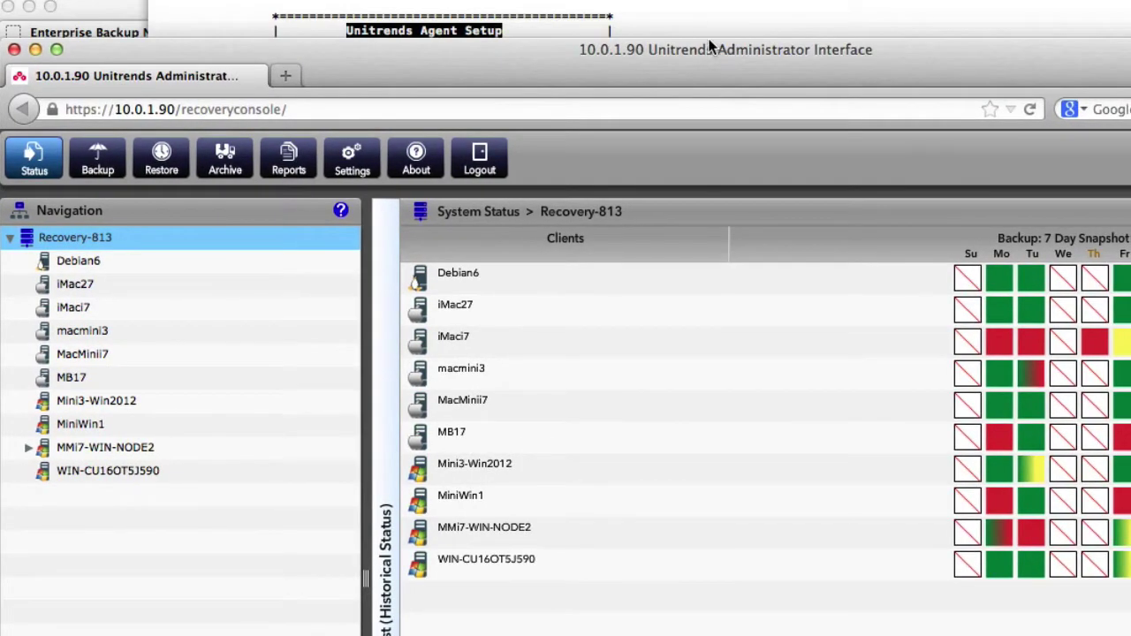
click(707, 20)
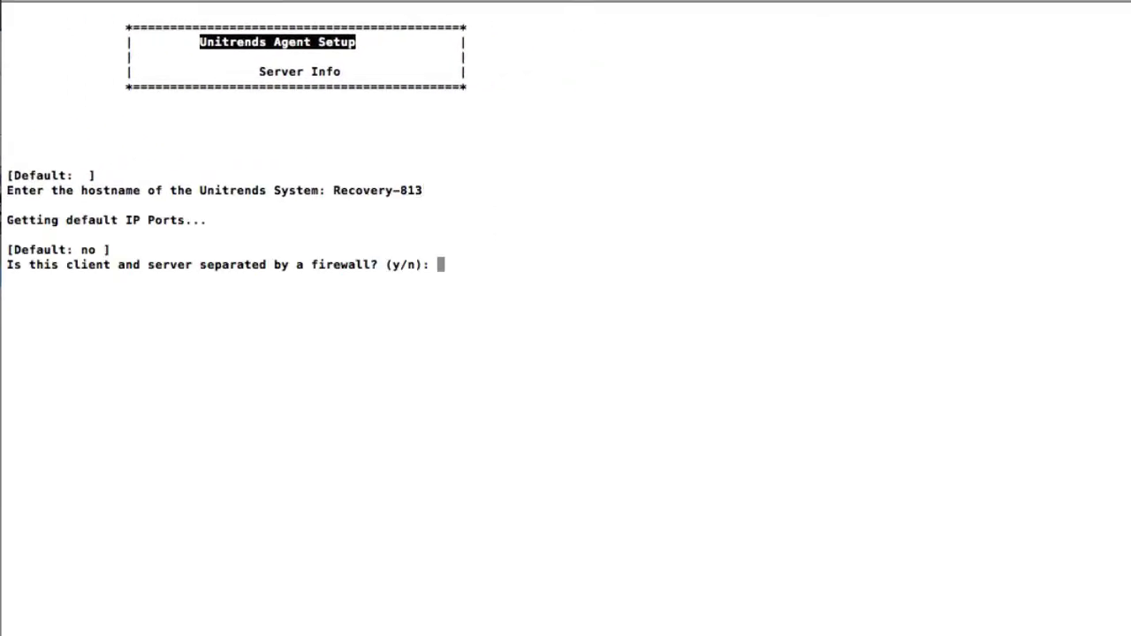
text(n)
key(Return)
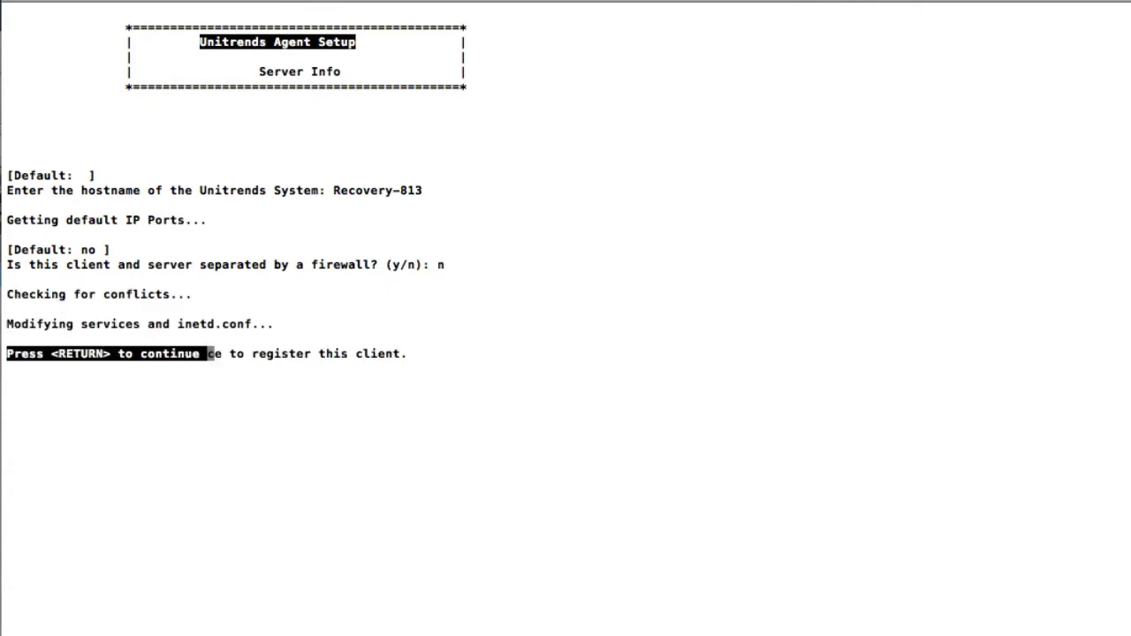
Finish the agent install, confirm IP 10.0.1.78 with ifconfig, and return to the Unitrends console.
key(Return)
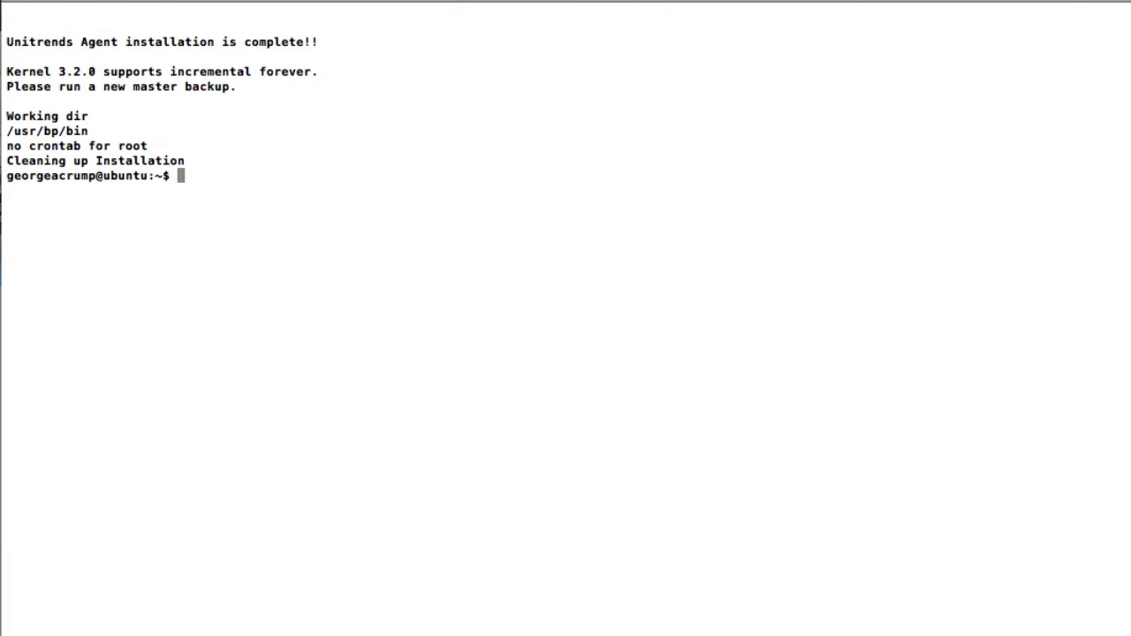
text(ifconfig)
key(Return)
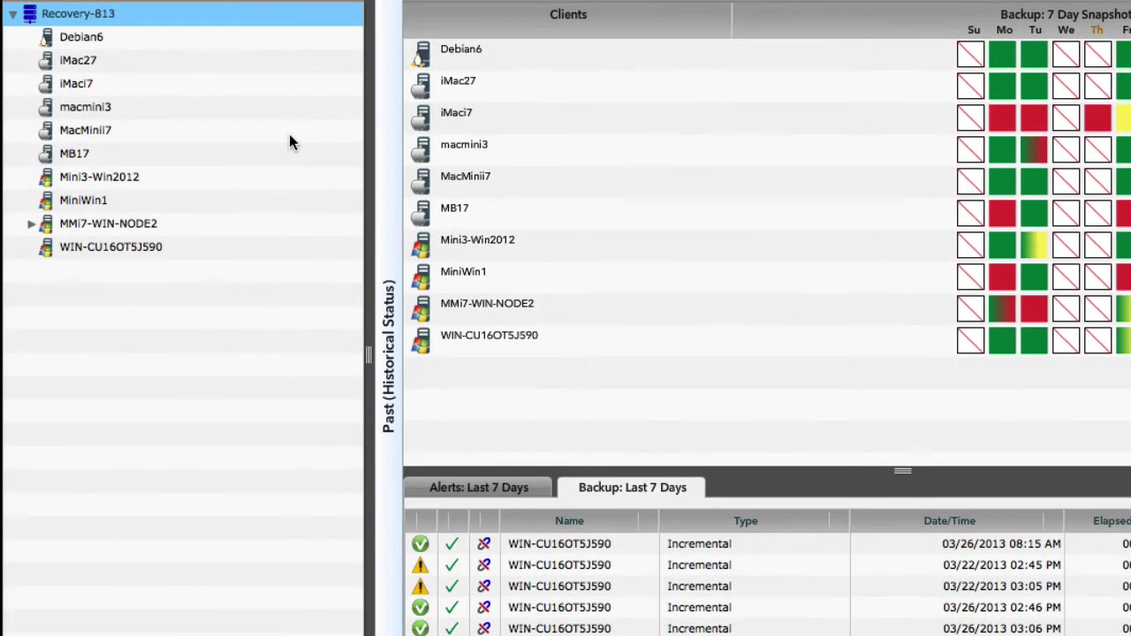
click(262, 12)
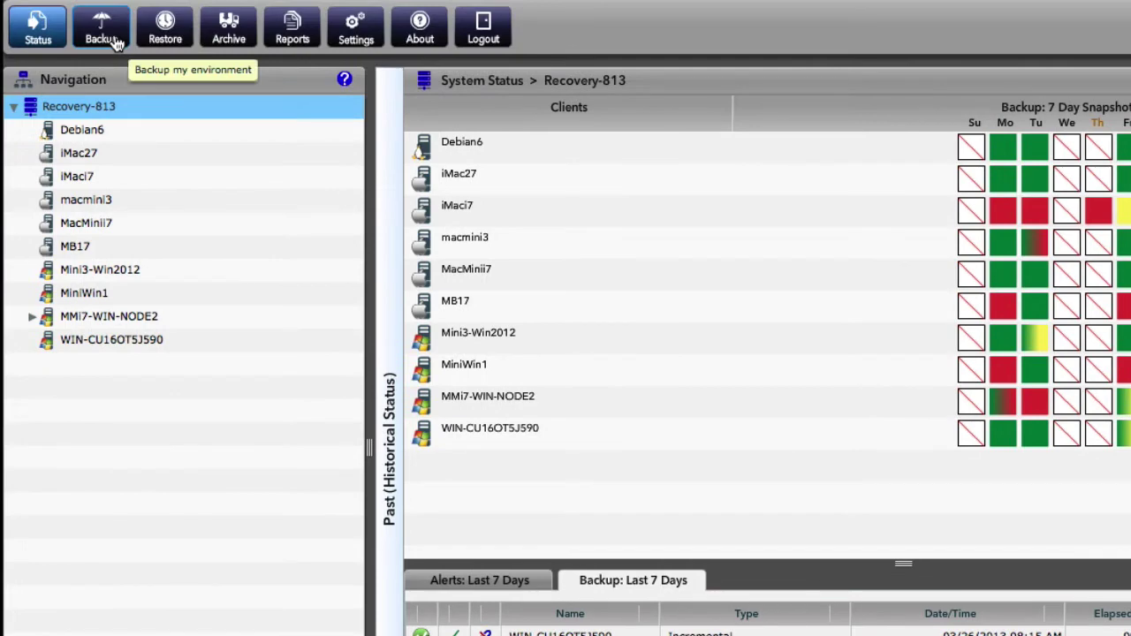
Navigate to Backup > Settings > Clients, Networking, and Notifications in the web console.
click(115, 41)
click(362, 23)
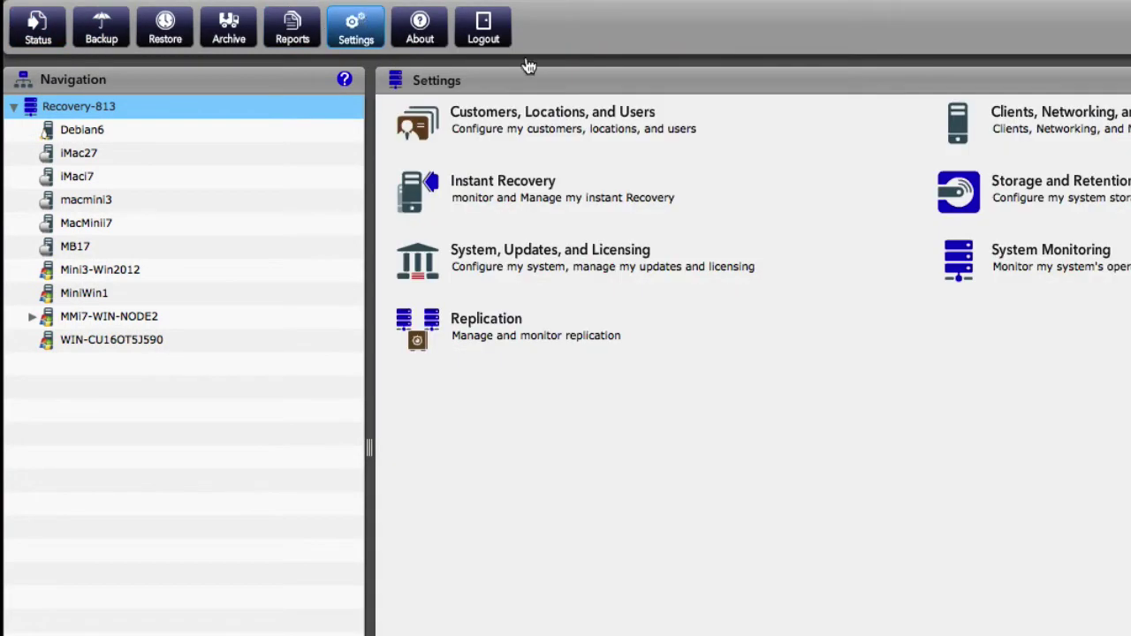
click(980, 141)
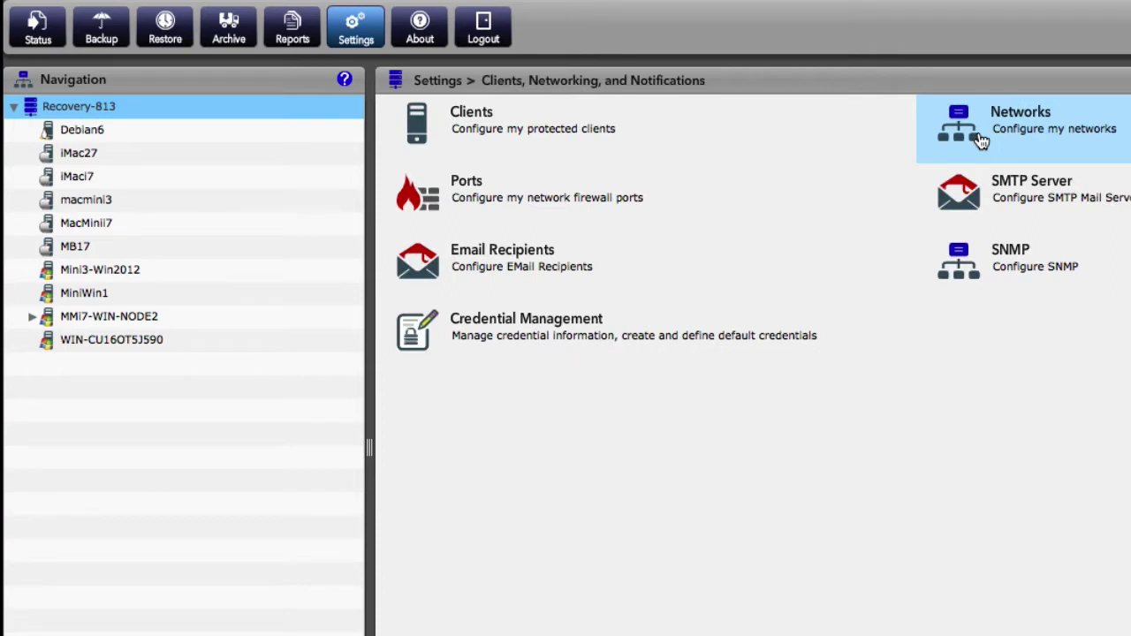
Add a Linux computer named Ubuntu at 10.0.1.78 without establishing trust, and run Setup.
click(509, 125)
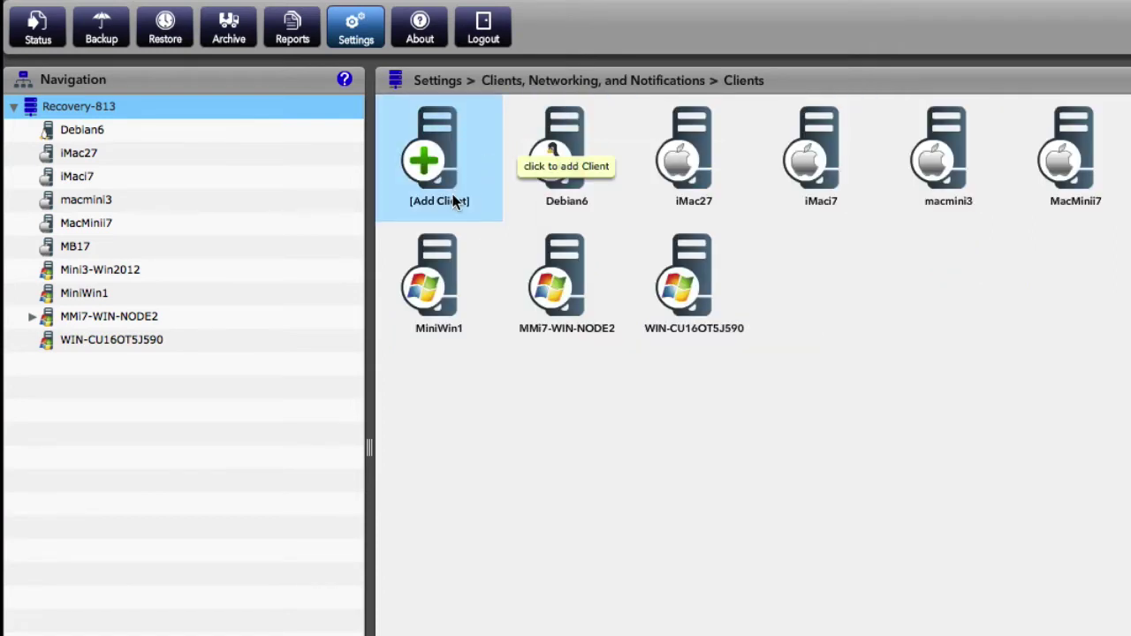
click(453, 199)
click(510, 133)
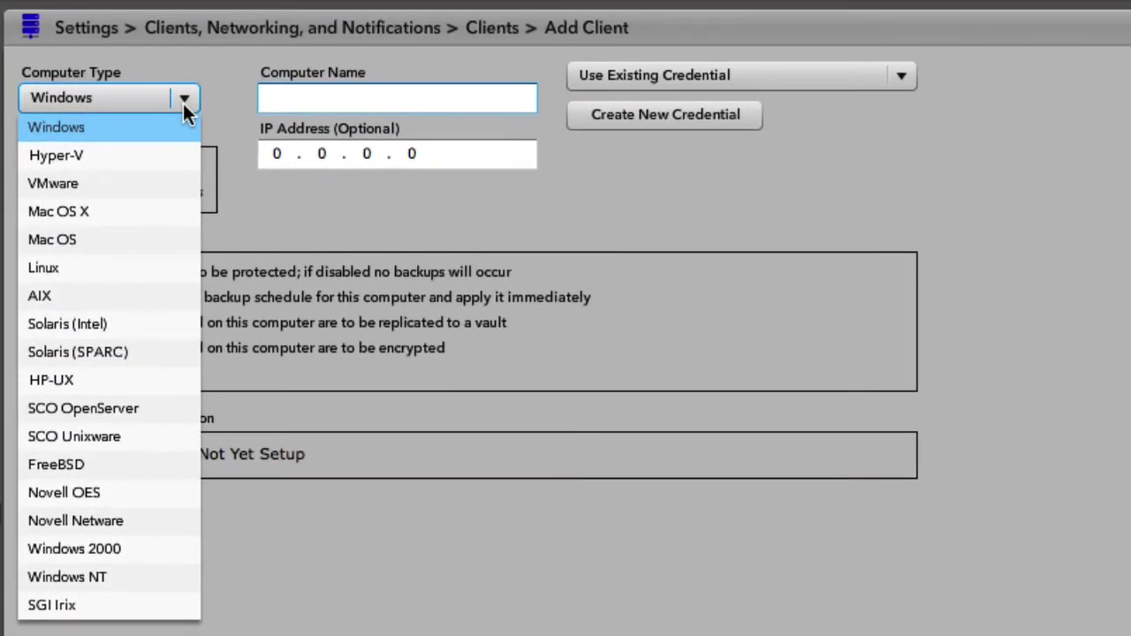
click(136, 267)
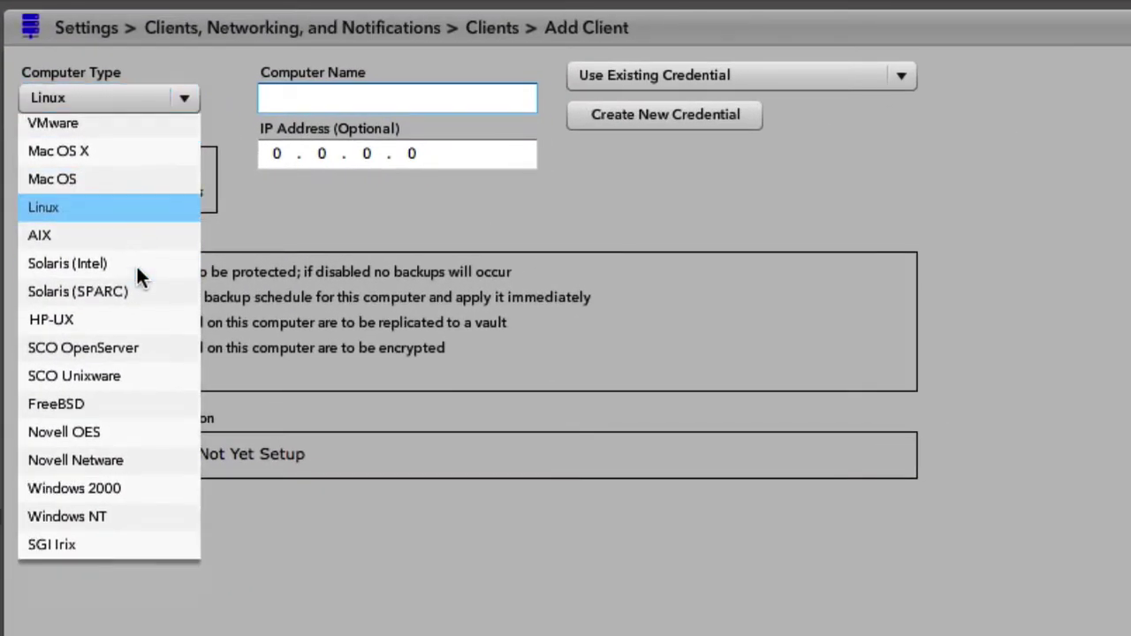
click(307, 104)
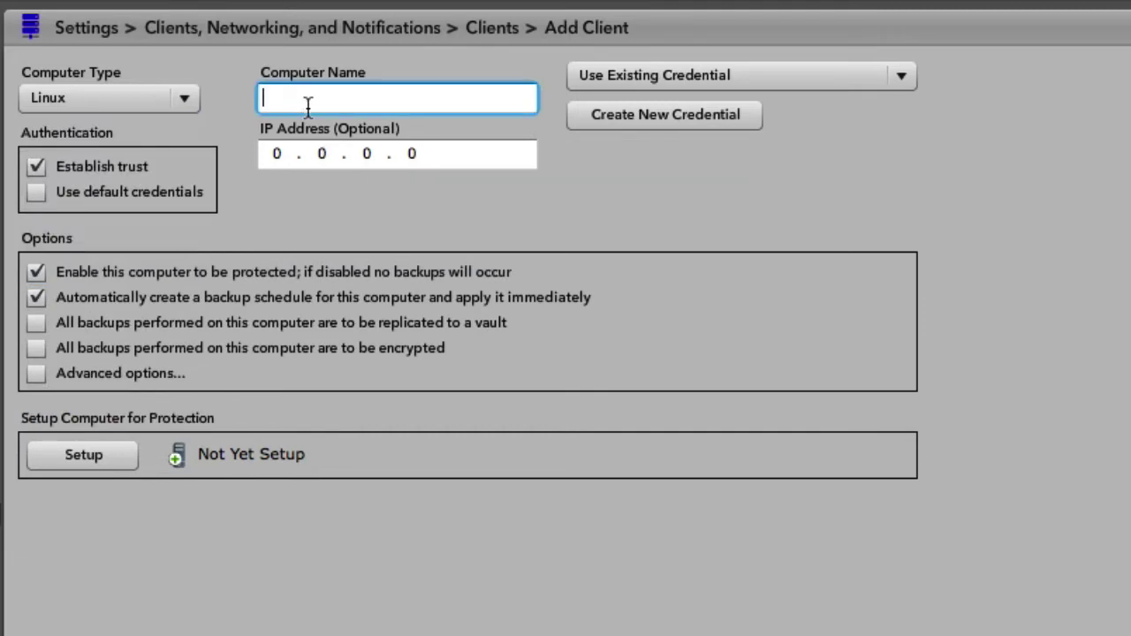
text(Ubuntu)
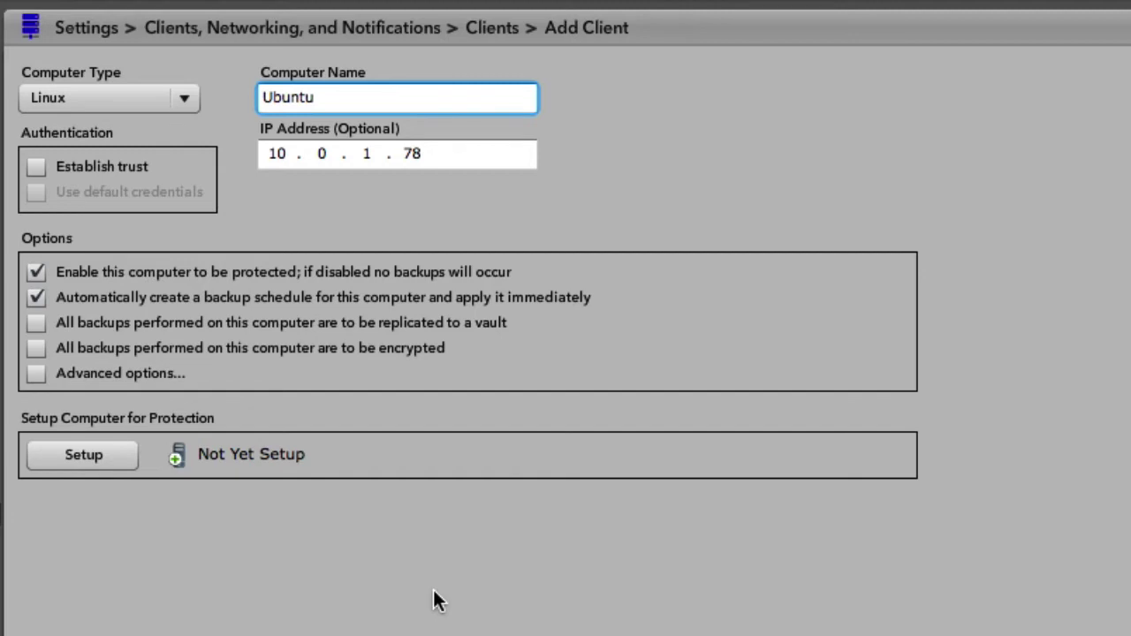
click(108, 455)
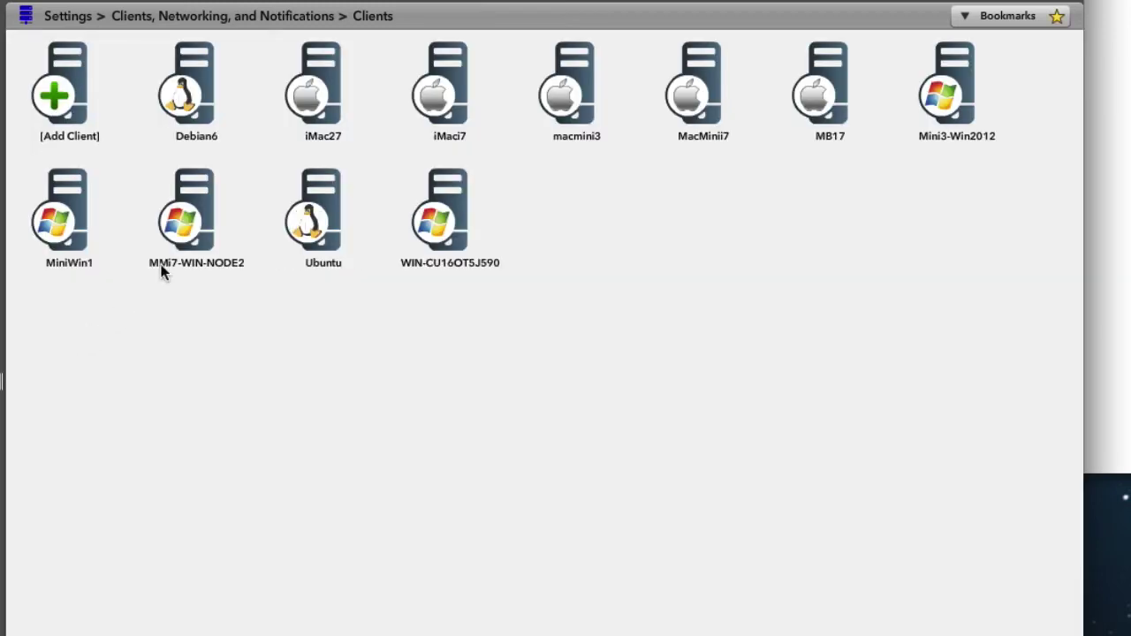
Open the newly added Ubuntu client's settings page from its icon.
mouse_move(305, 243)
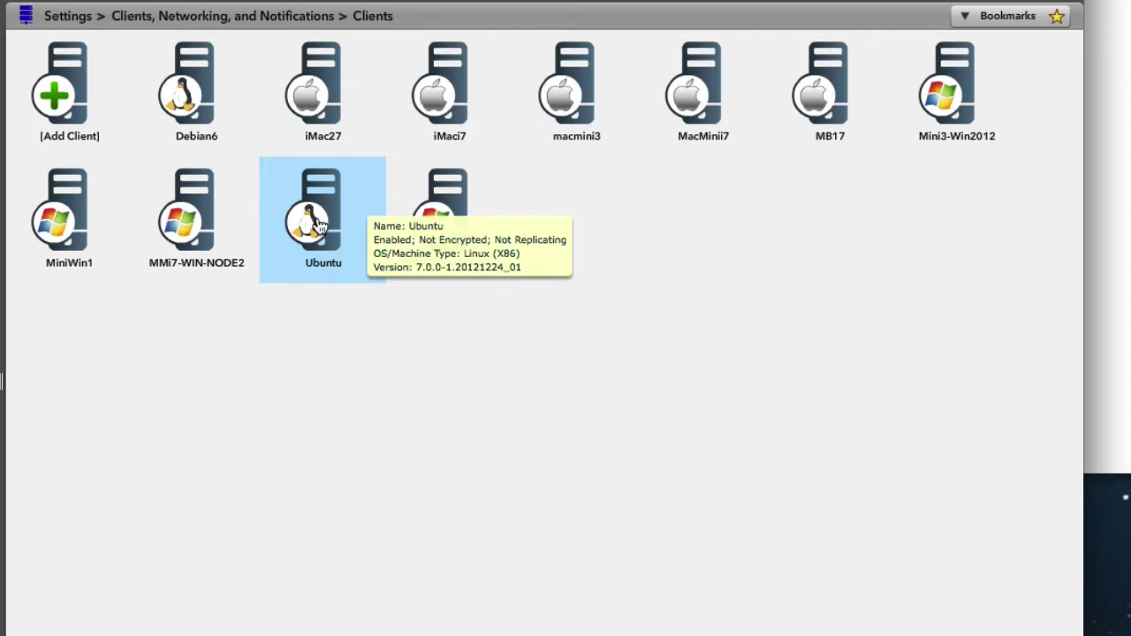
click(320, 225)
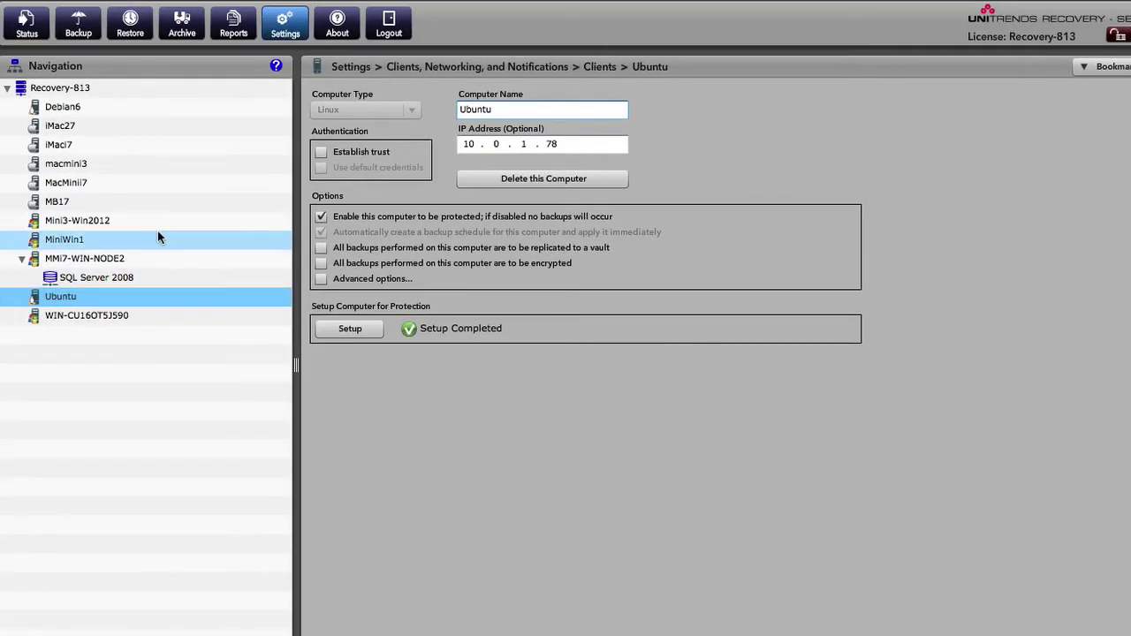
Preview and cancel the default schedule calendar, then create a new schedule named Ubuntu-Incremental-Forever.
click(78, 27)
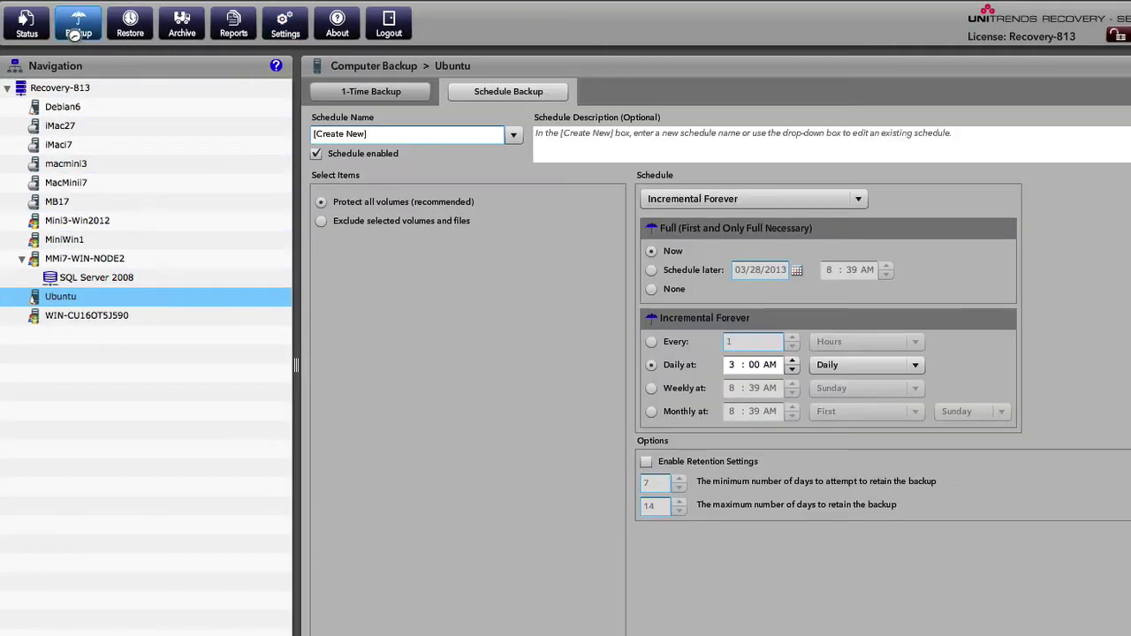
click(677, 292)
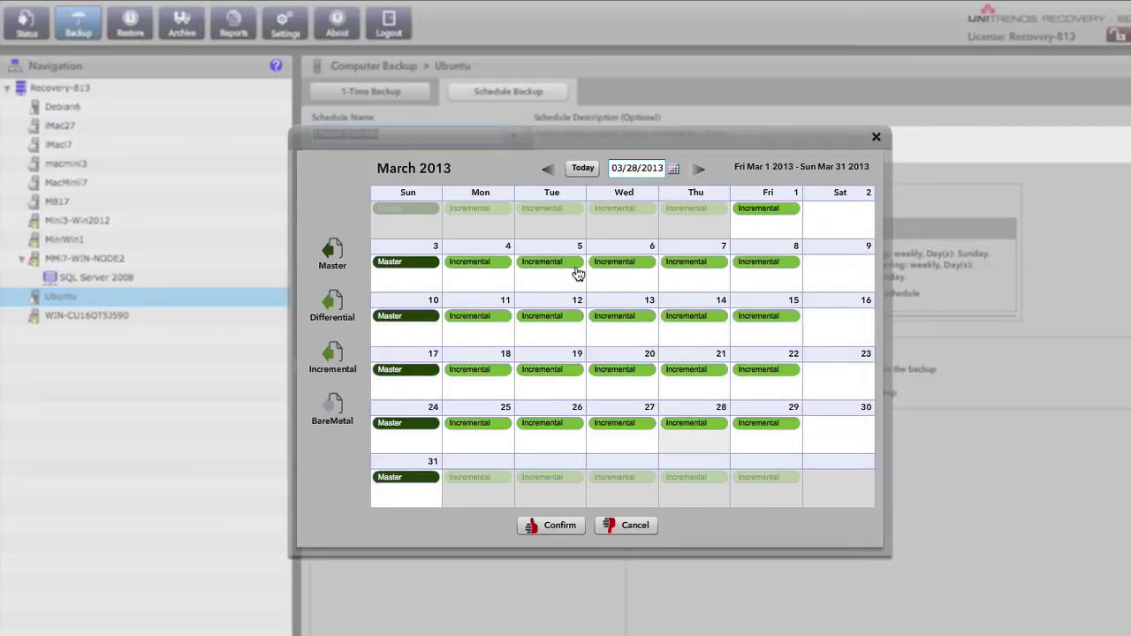
click(625, 525)
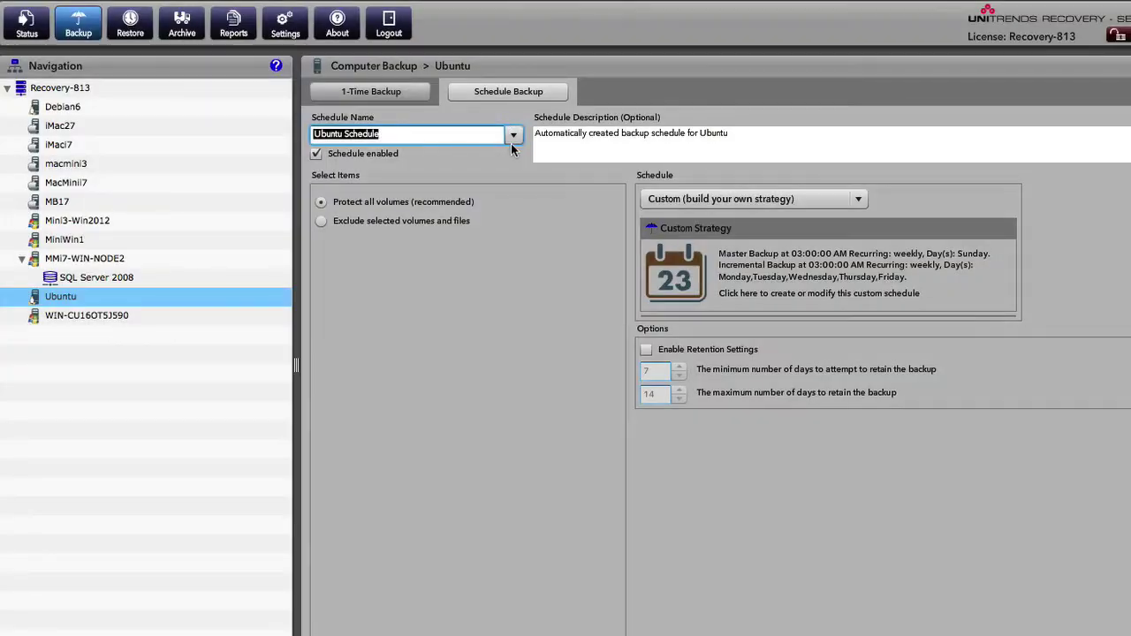
click(227, 302)
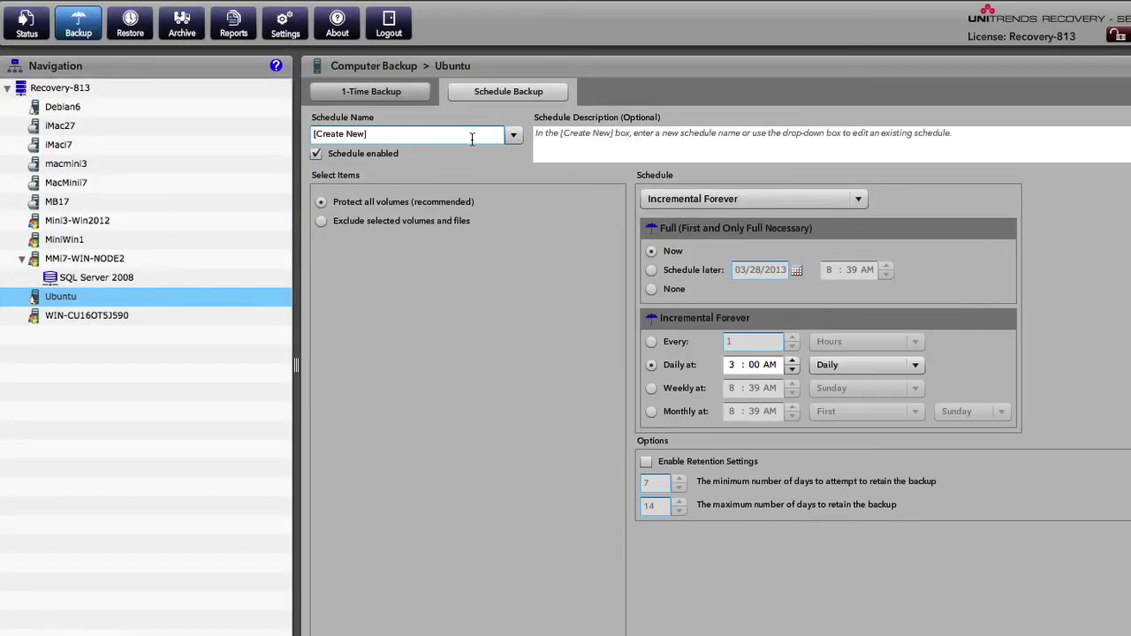
click(466, 135)
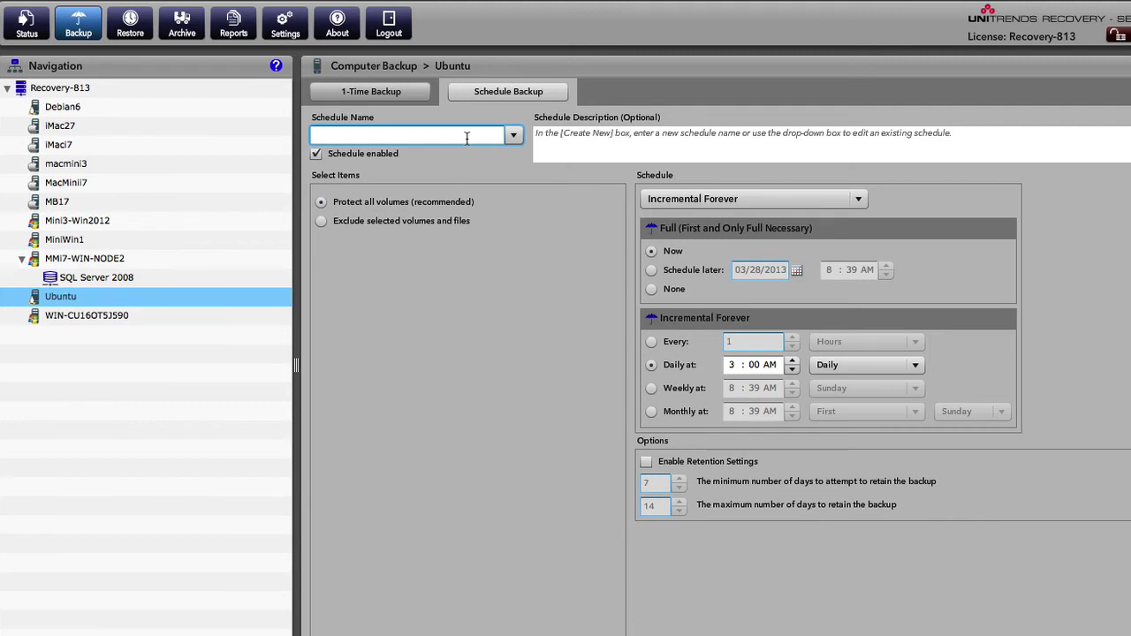
text(Ubuntu-Incremental-Forever)
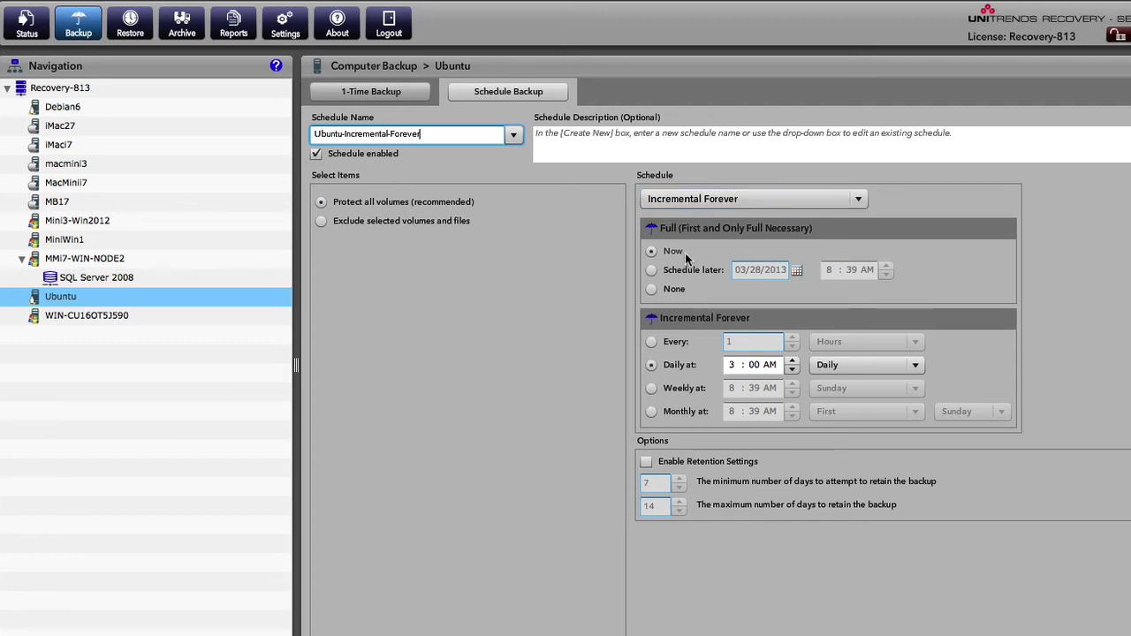
Set the daily backup hour to 9 and repeat incrementals every 30 minutes.
click(731, 365)
text(9)
click(651, 345)
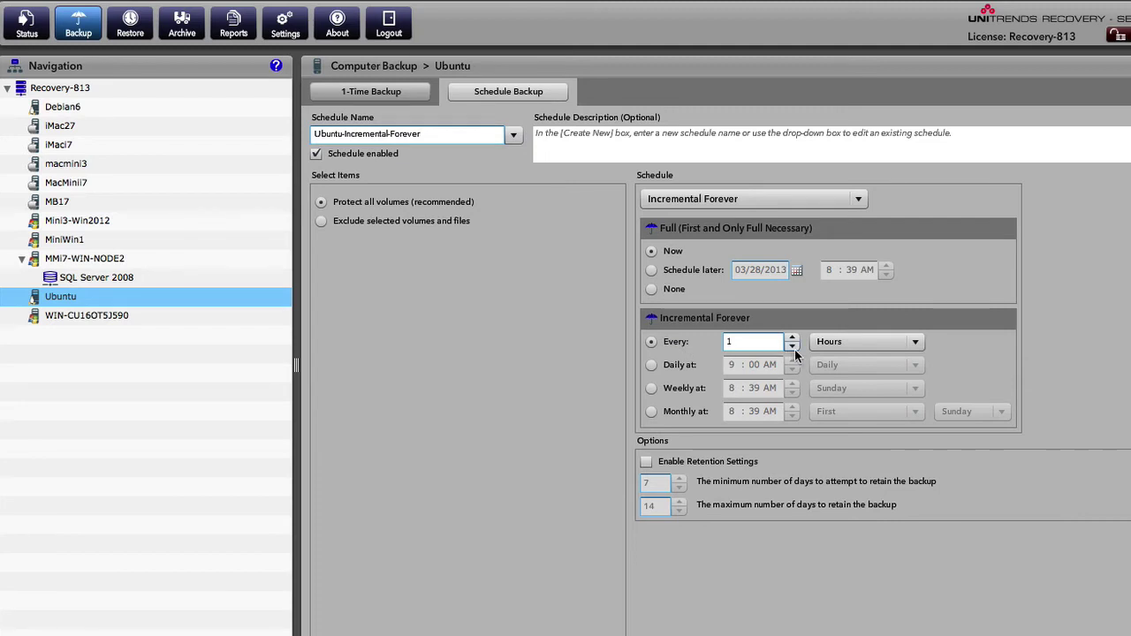
click(832, 345)
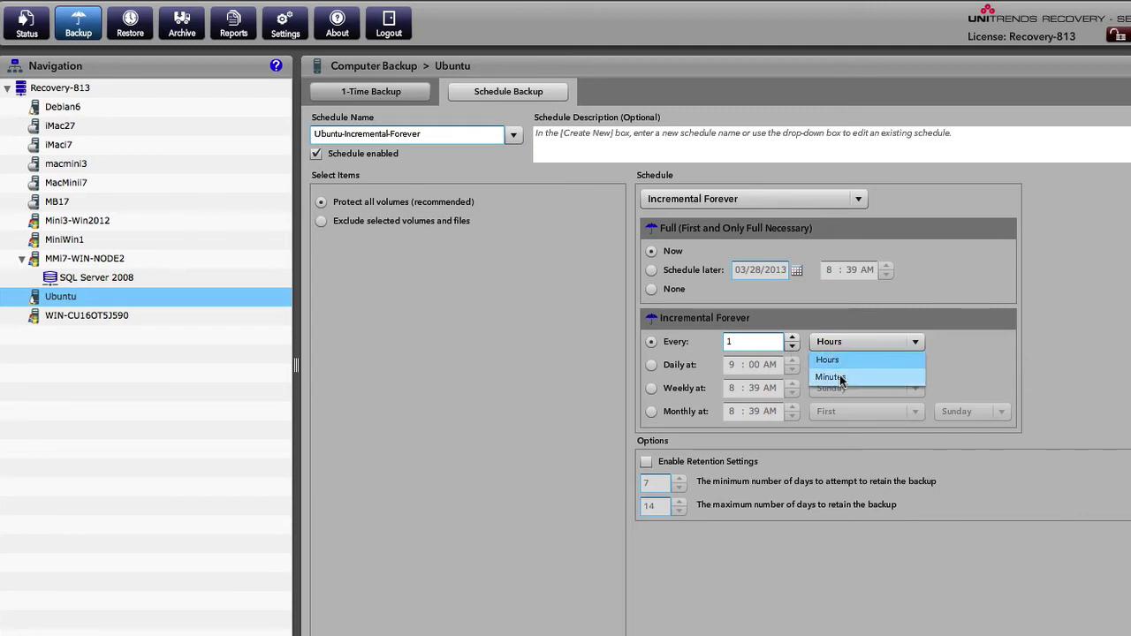
click(840, 376)
click(791, 337)
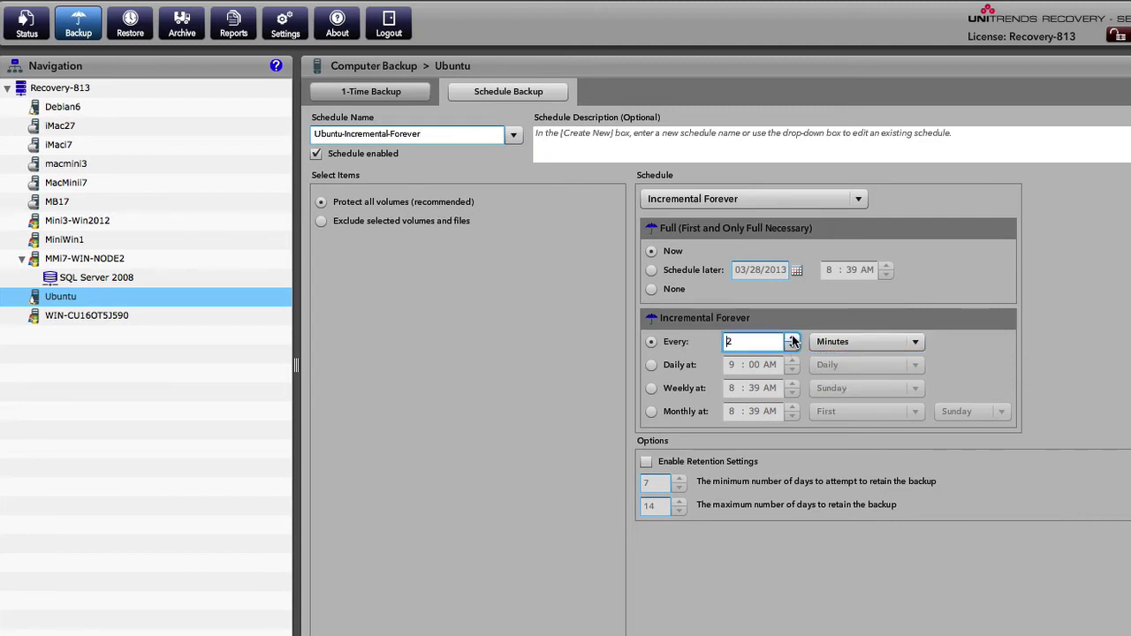
click(792, 337)
click(792, 337)
click(791, 338)
click(791, 337)
click(791, 338)
click(791, 337)
click(792, 337)
click(791, 337)
Enable retention settings, save the schedule, and acknowledge the success report.
click(646, 463)
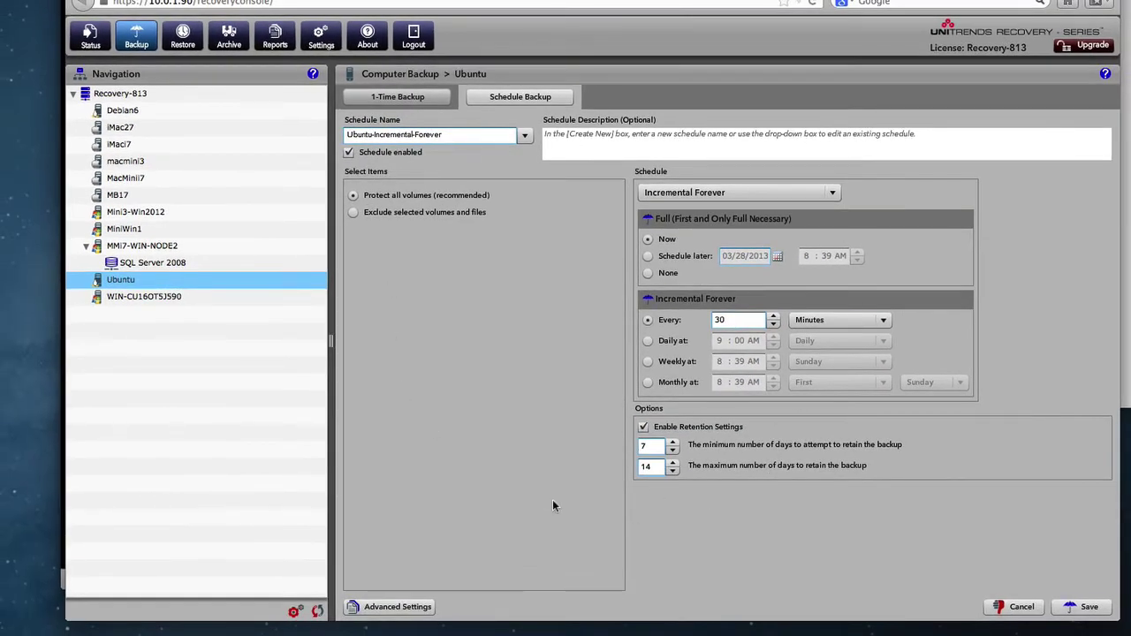
click(1077, 608)
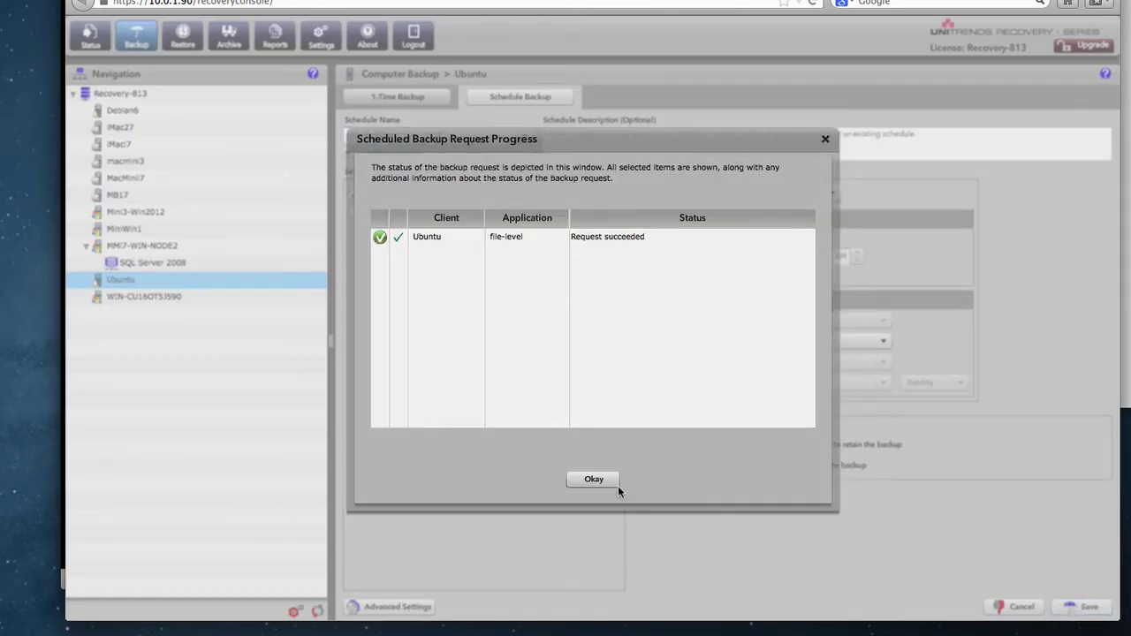
click(594, 480)
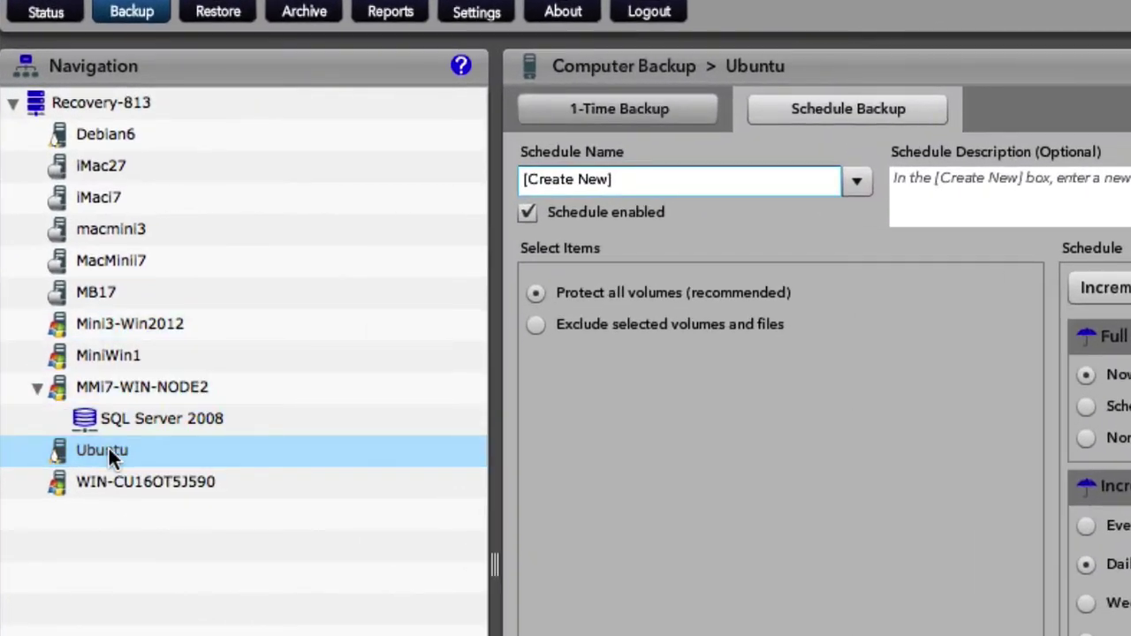
Show the Debian6 client's status page with its 7-day snapshot, March 2013 calendar and recent backups.
click(89, 133)
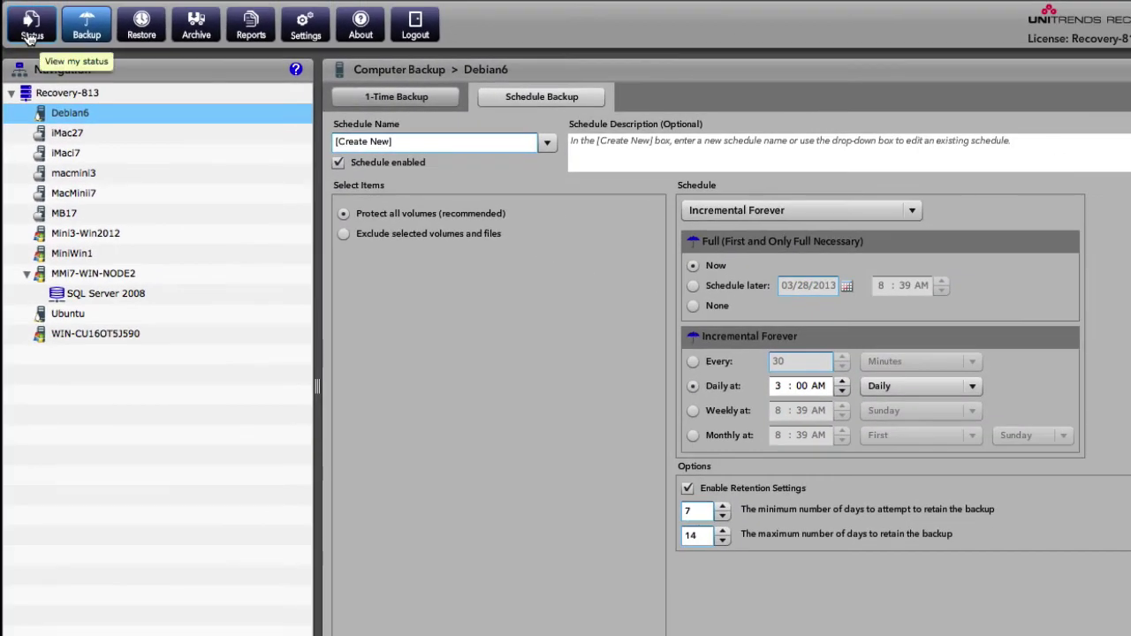
click(32, 38)
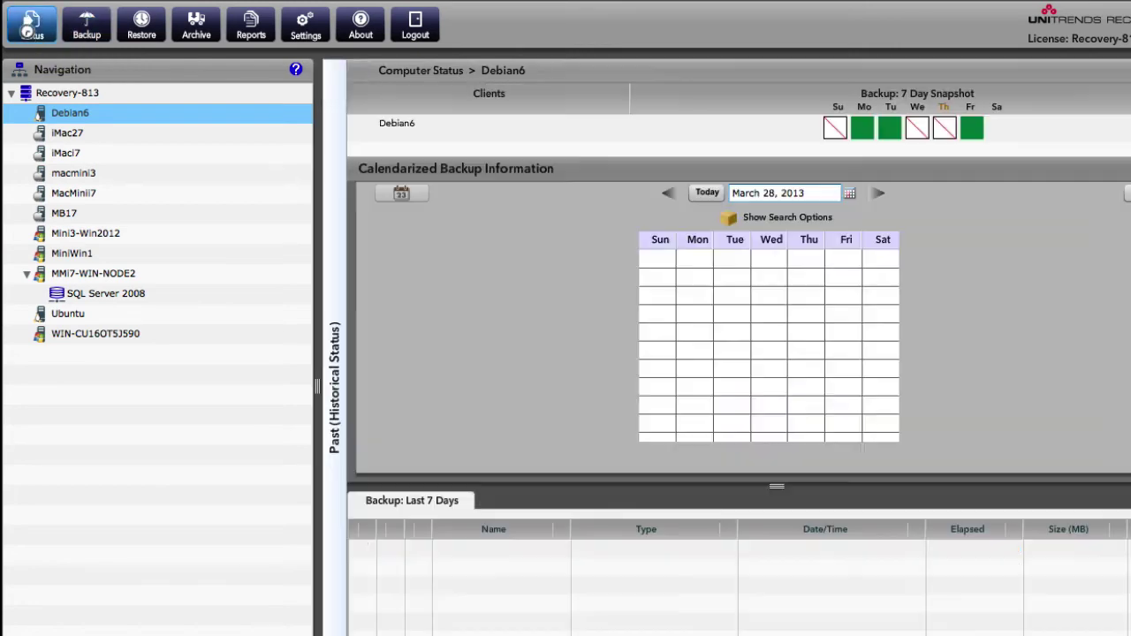
Select Recovery-813 to list currently executing backups, showing Ubuntu's Master job 346 active.
click(98, 93)
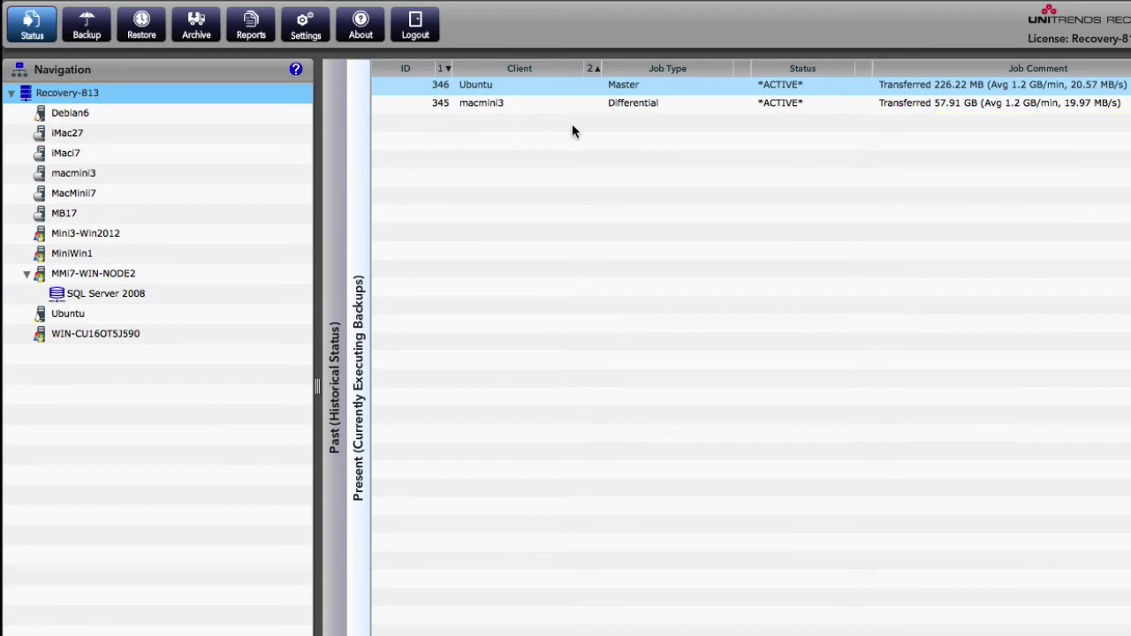
click(239, 113)
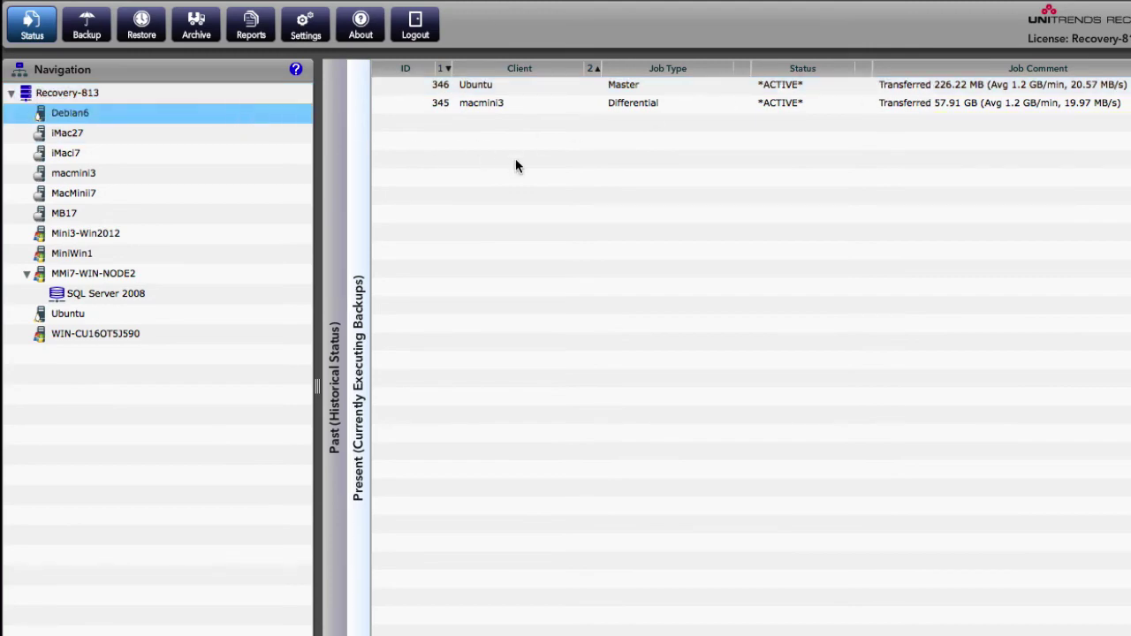